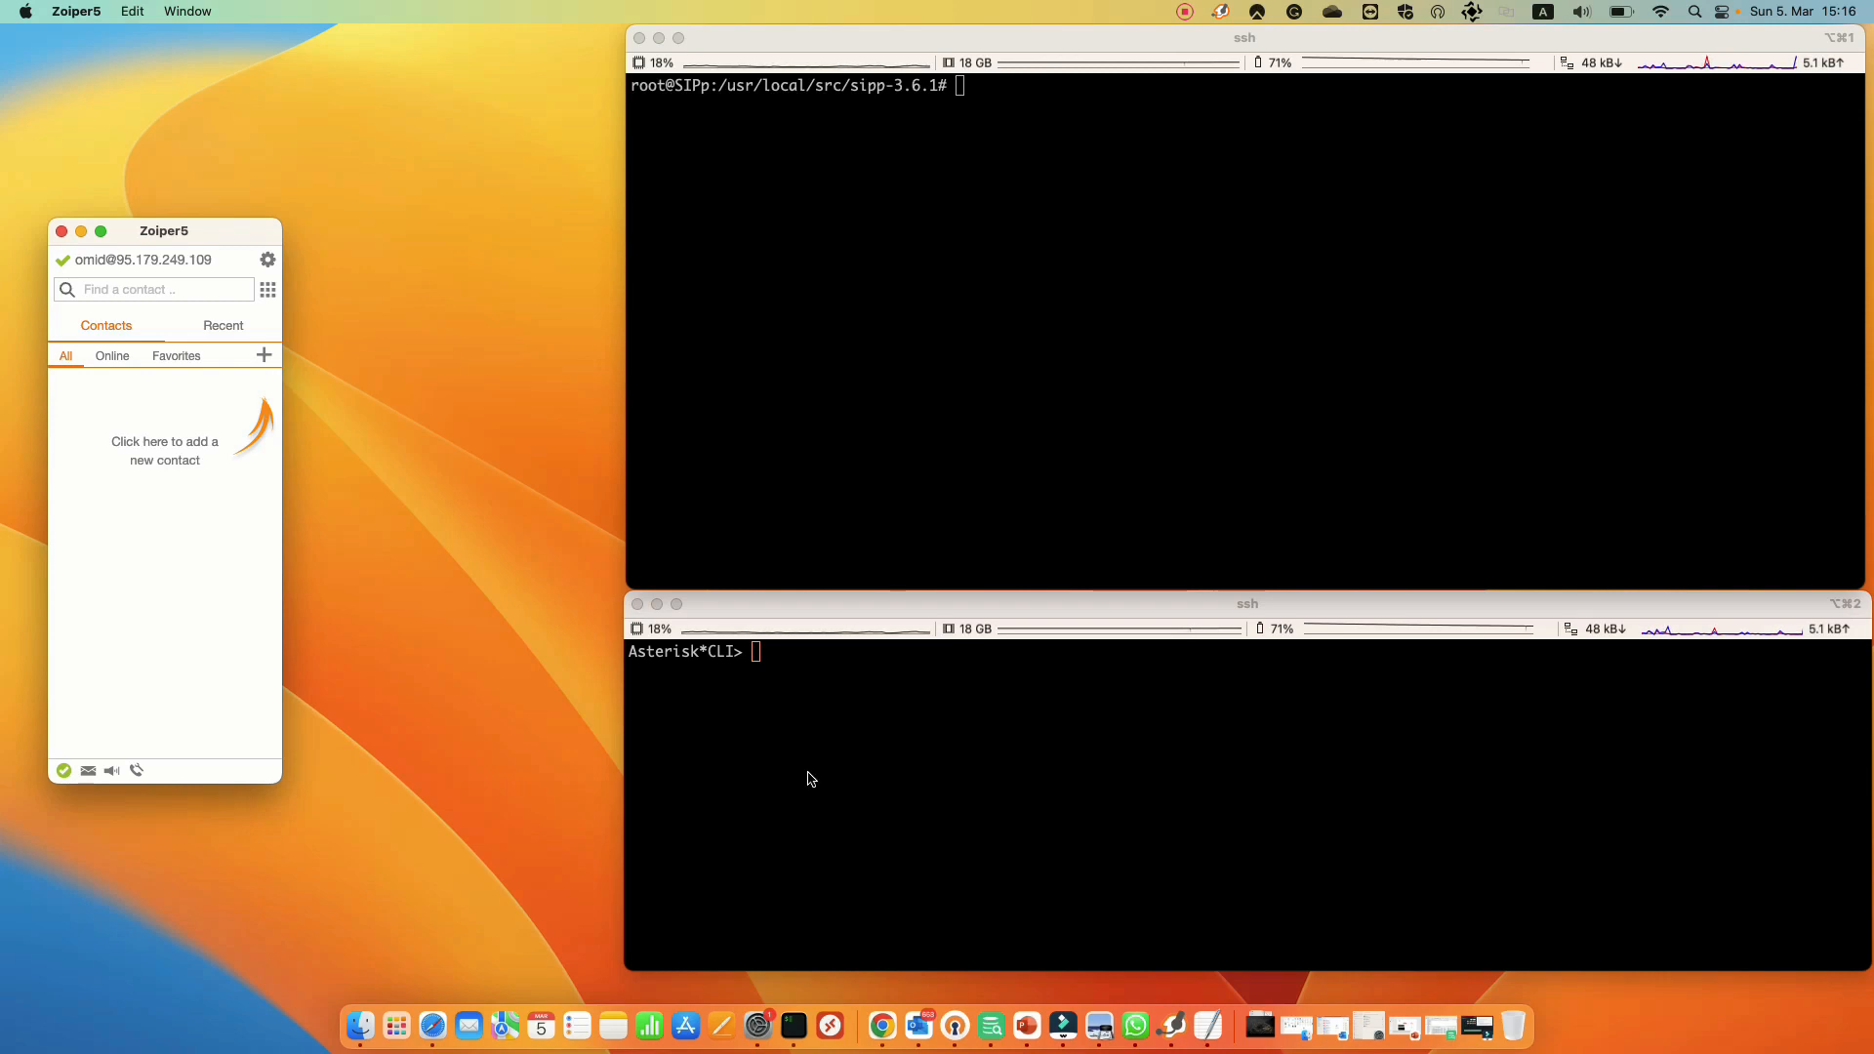
Run './sipp -sn uac -d 20000 -s 1001 95.179.249.109 -m 6' to place six calls to extension 1001.
left_click(843, 284)
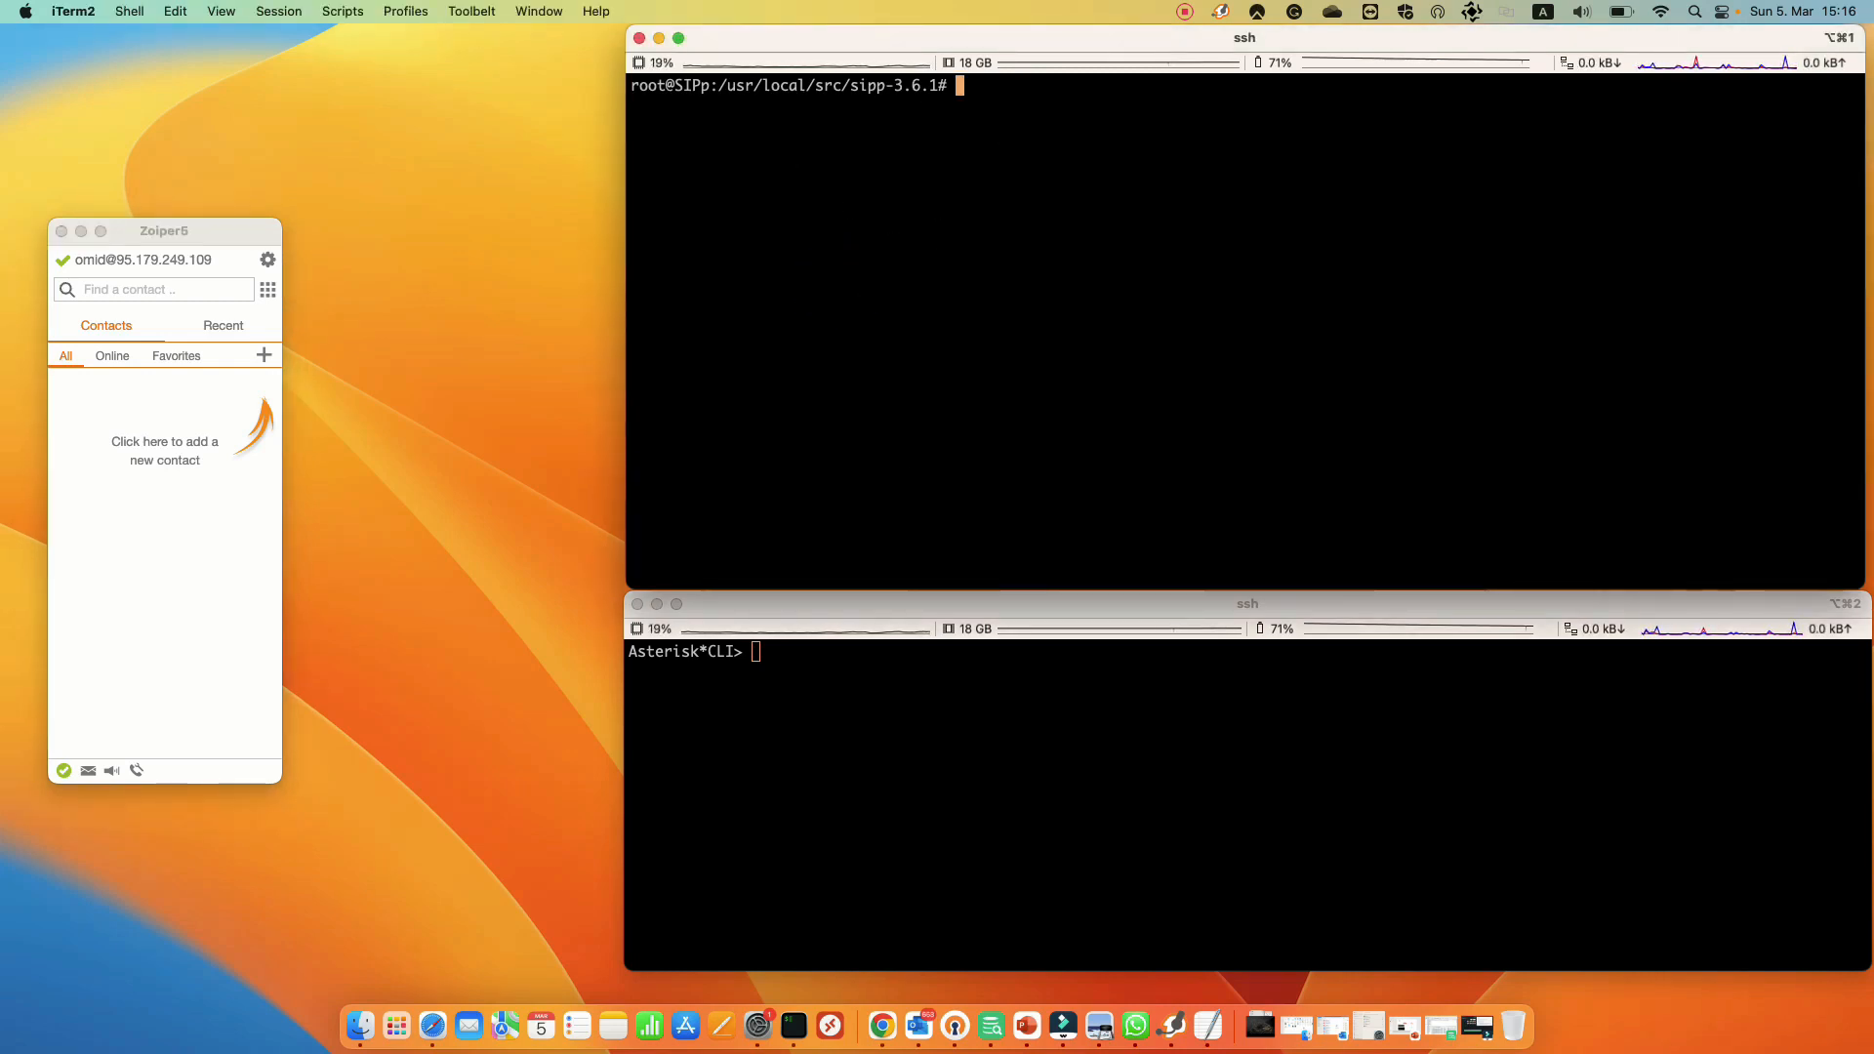
type("./sipp -sn uac -d 20000 -s 1001 95.179.249.109 -m 6")
left_click(1010, 206)
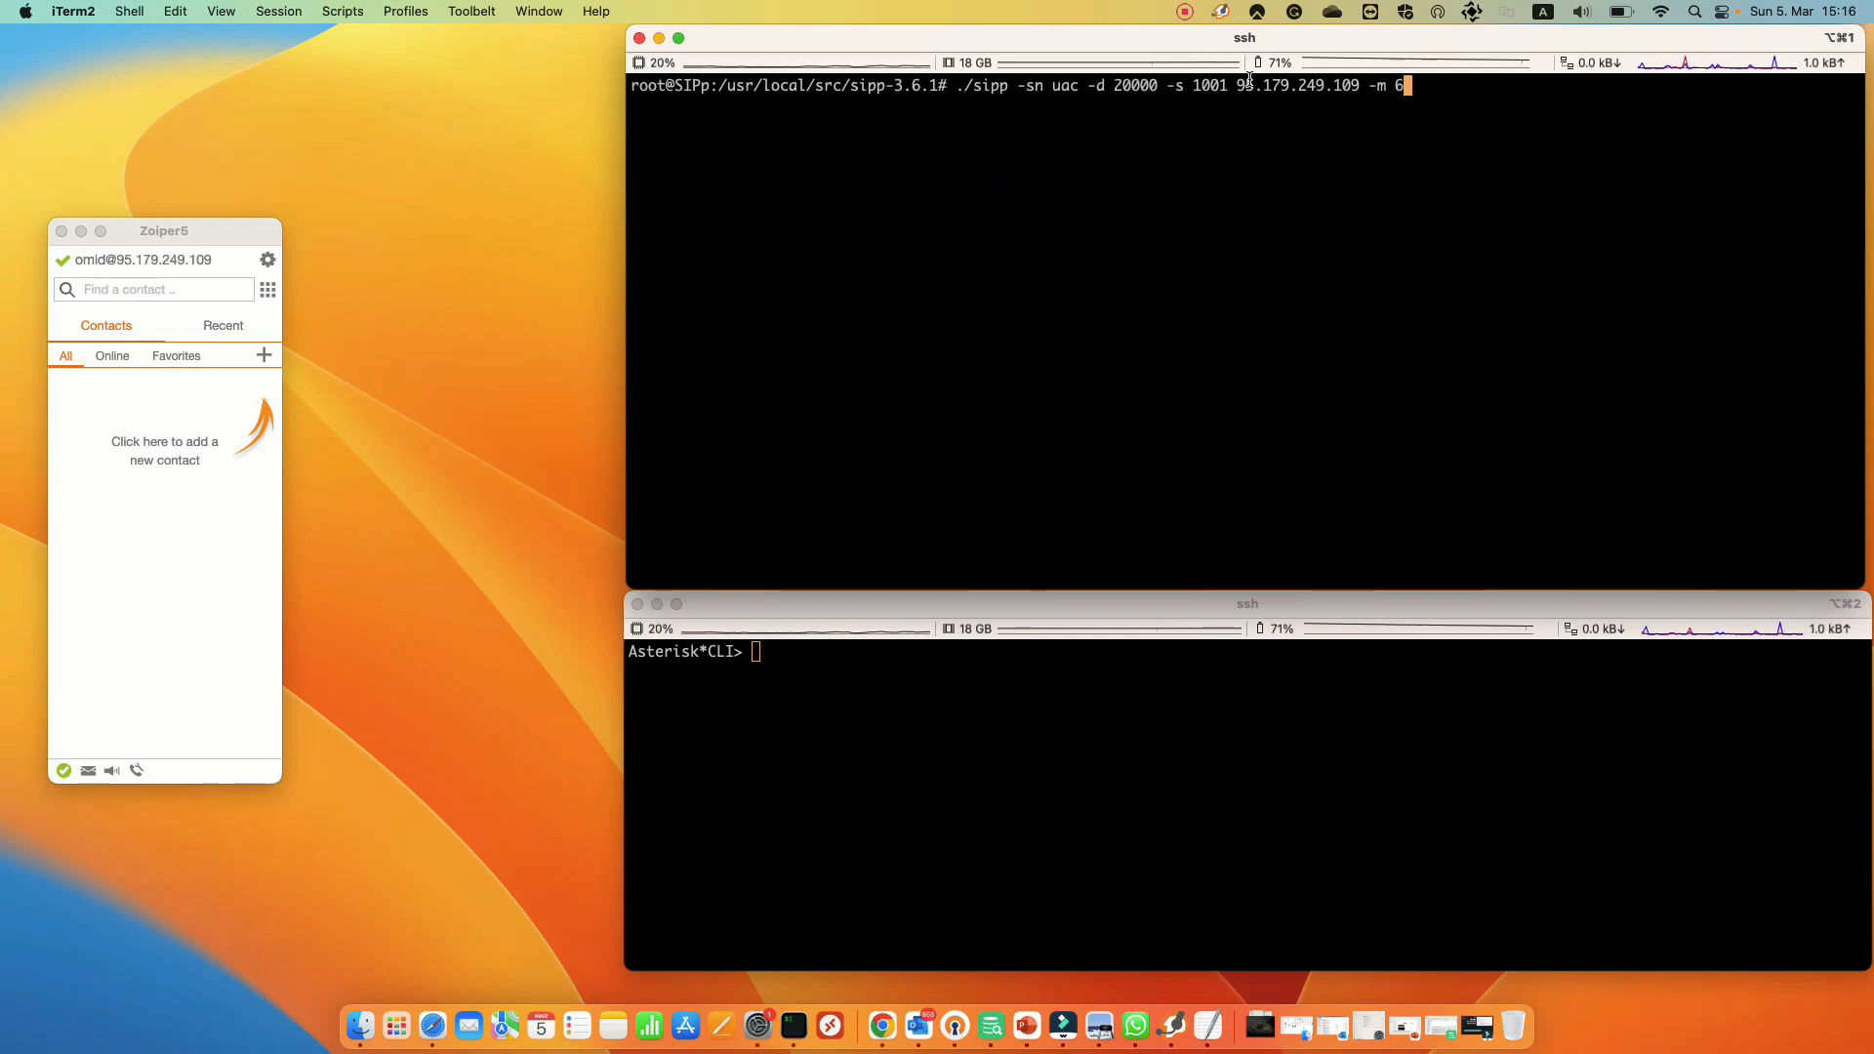
left_click_drag(1233, 84, 1361, 85)
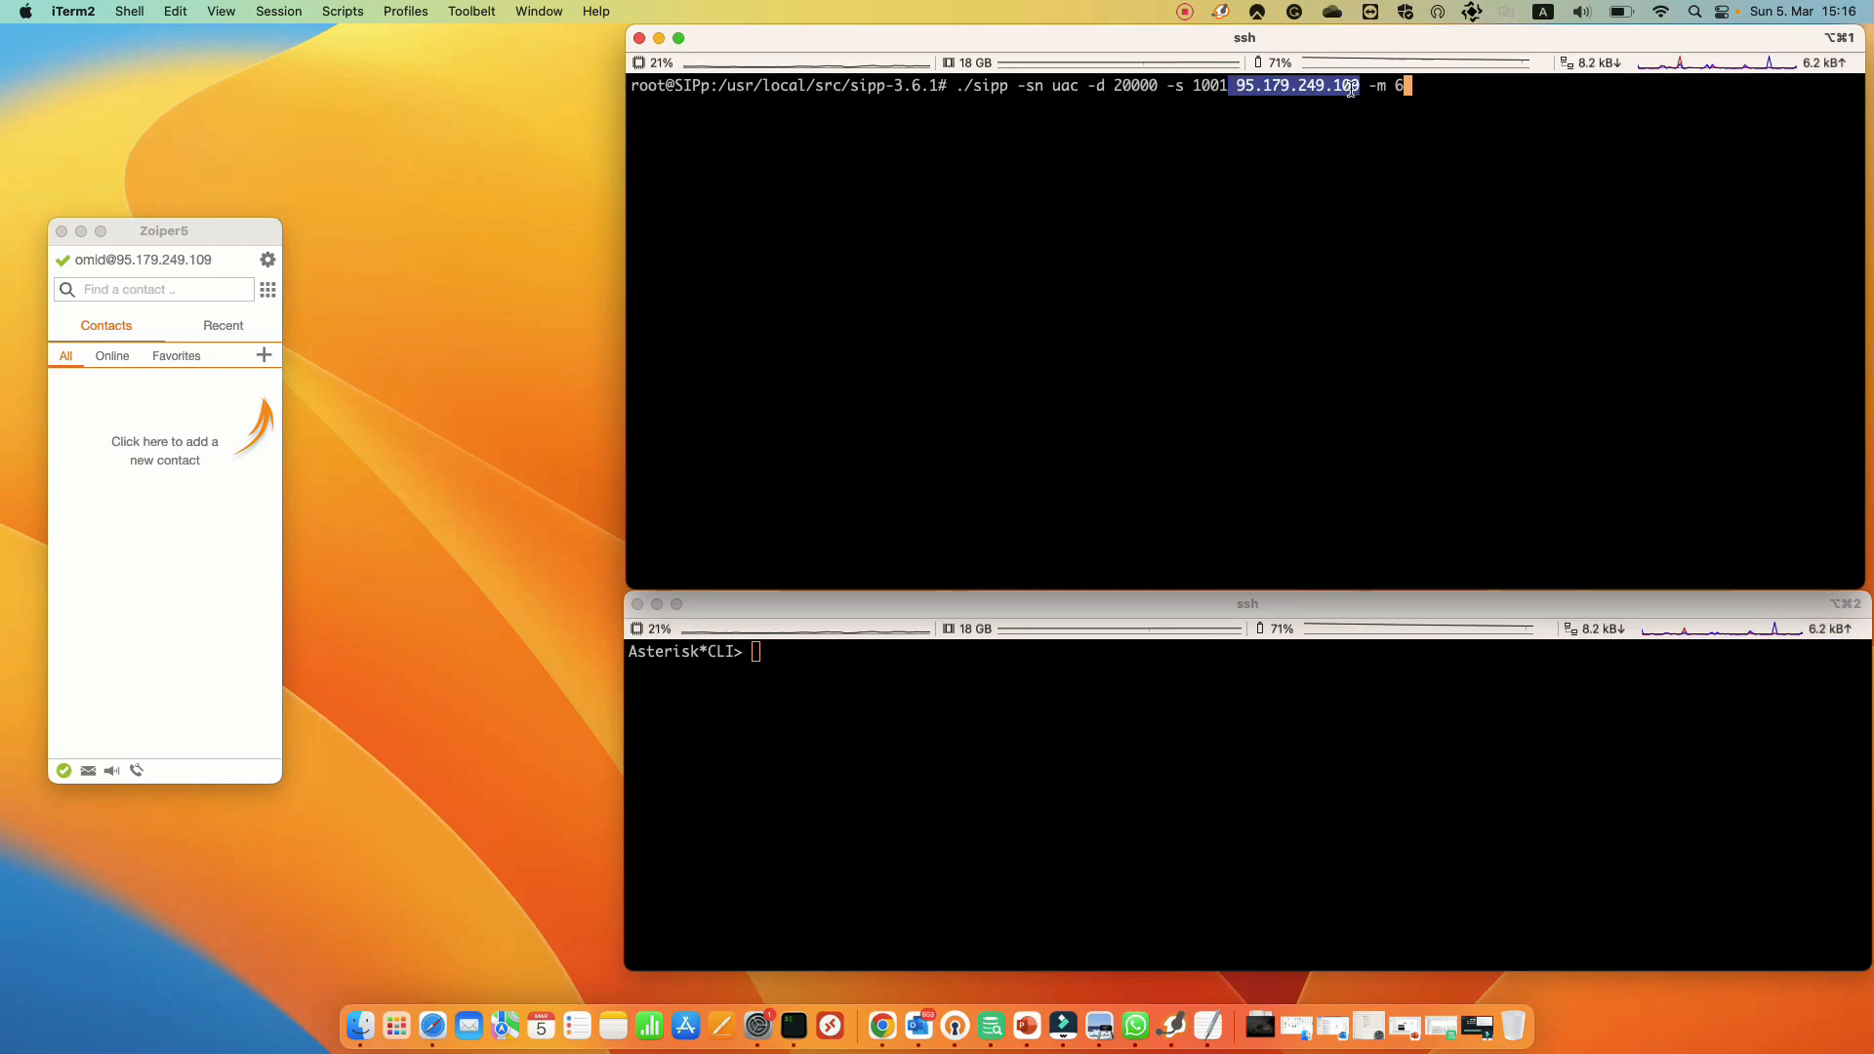
mouse_move(1179, 85)
left_mouse_down()
mouse_move(1216, 85)
mouse_move(1156, 85)
left_mouse_up()
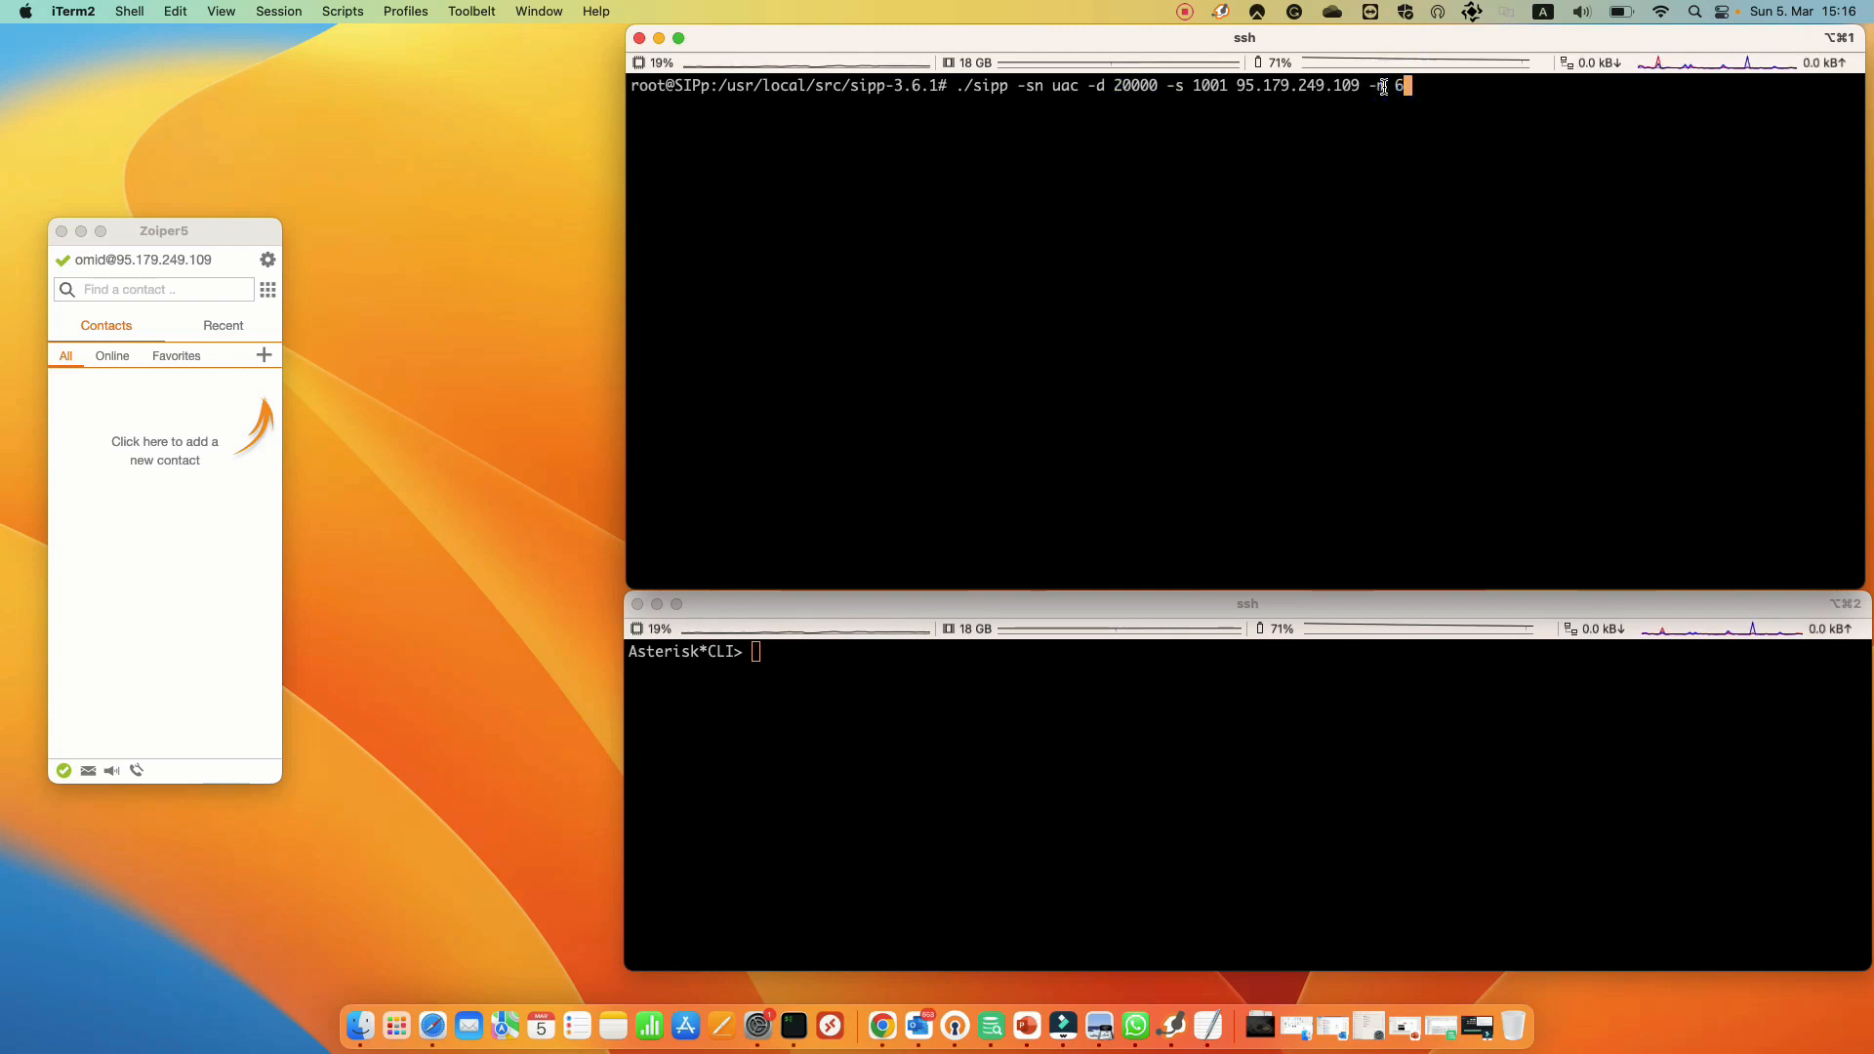
left_click_drag(1409, 86, 1378, 85)
left_click(966, 349)
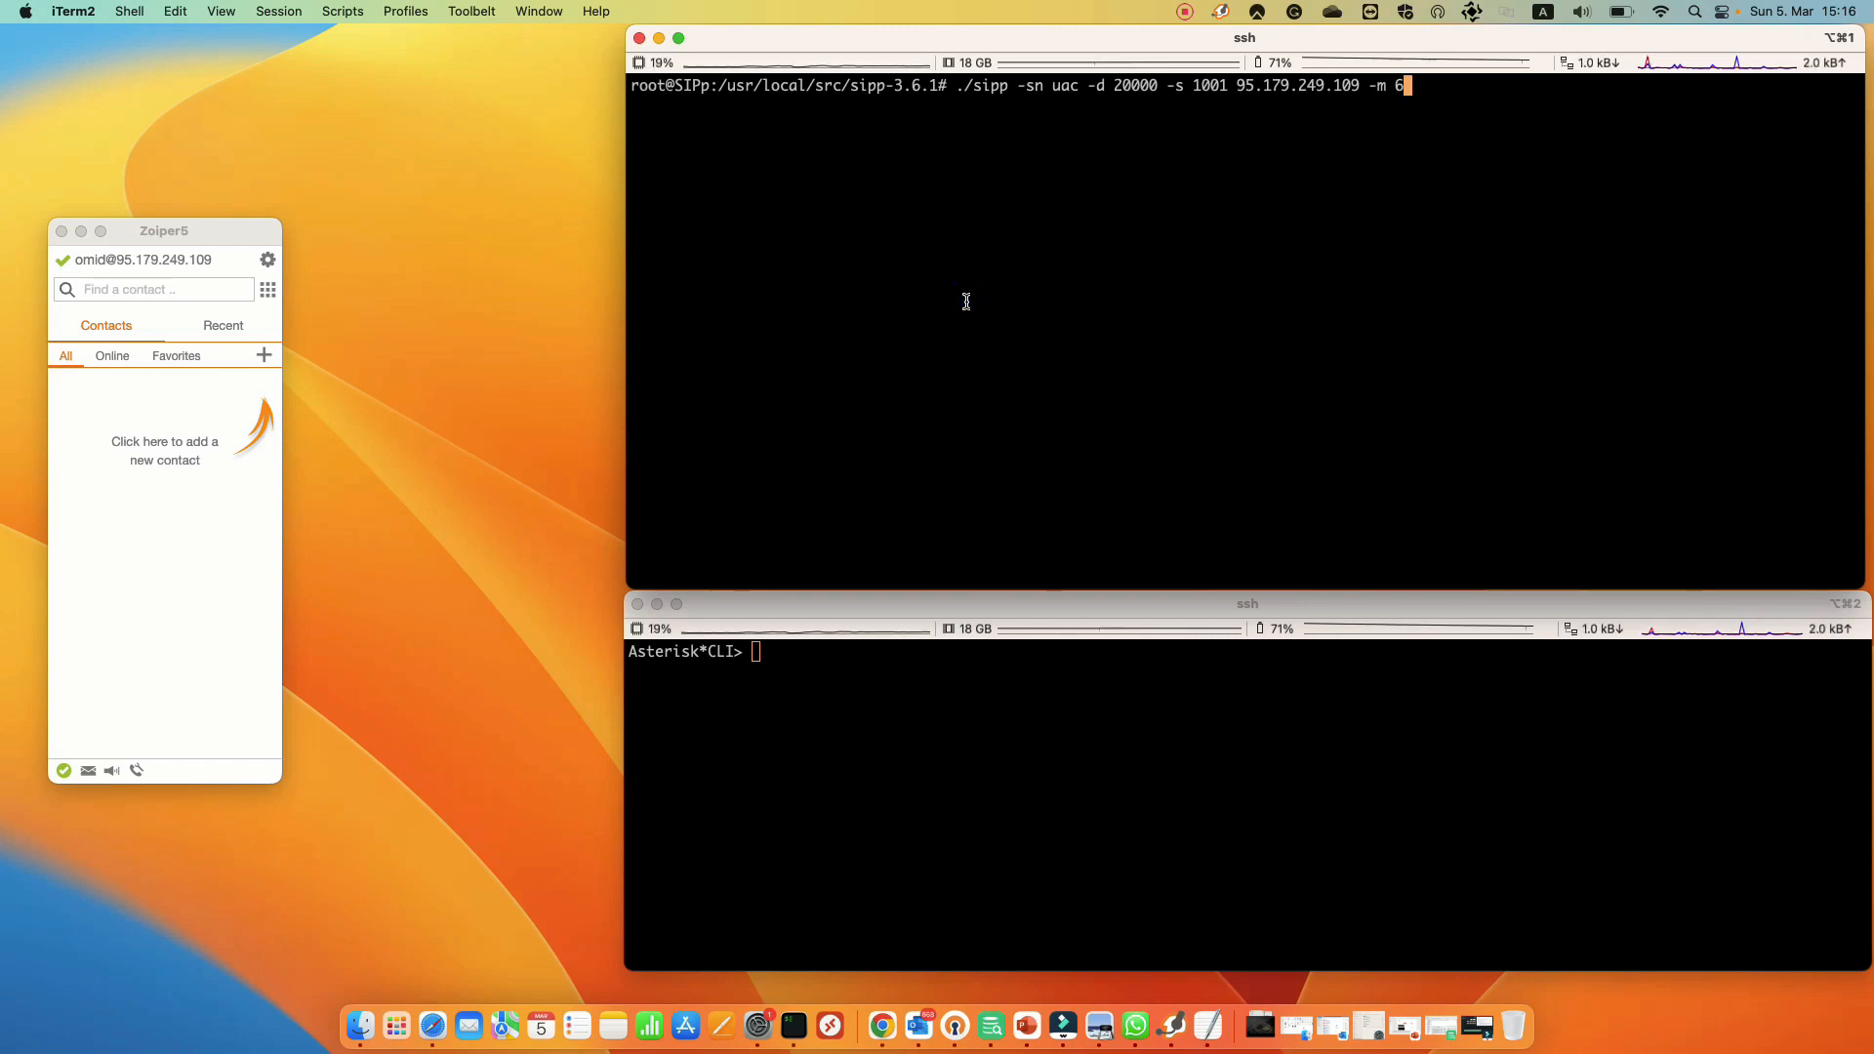
key("Return")
Stop SIPp with q, answer one incoming sipp call in Zoiper5 and reject the rest.
key("q")
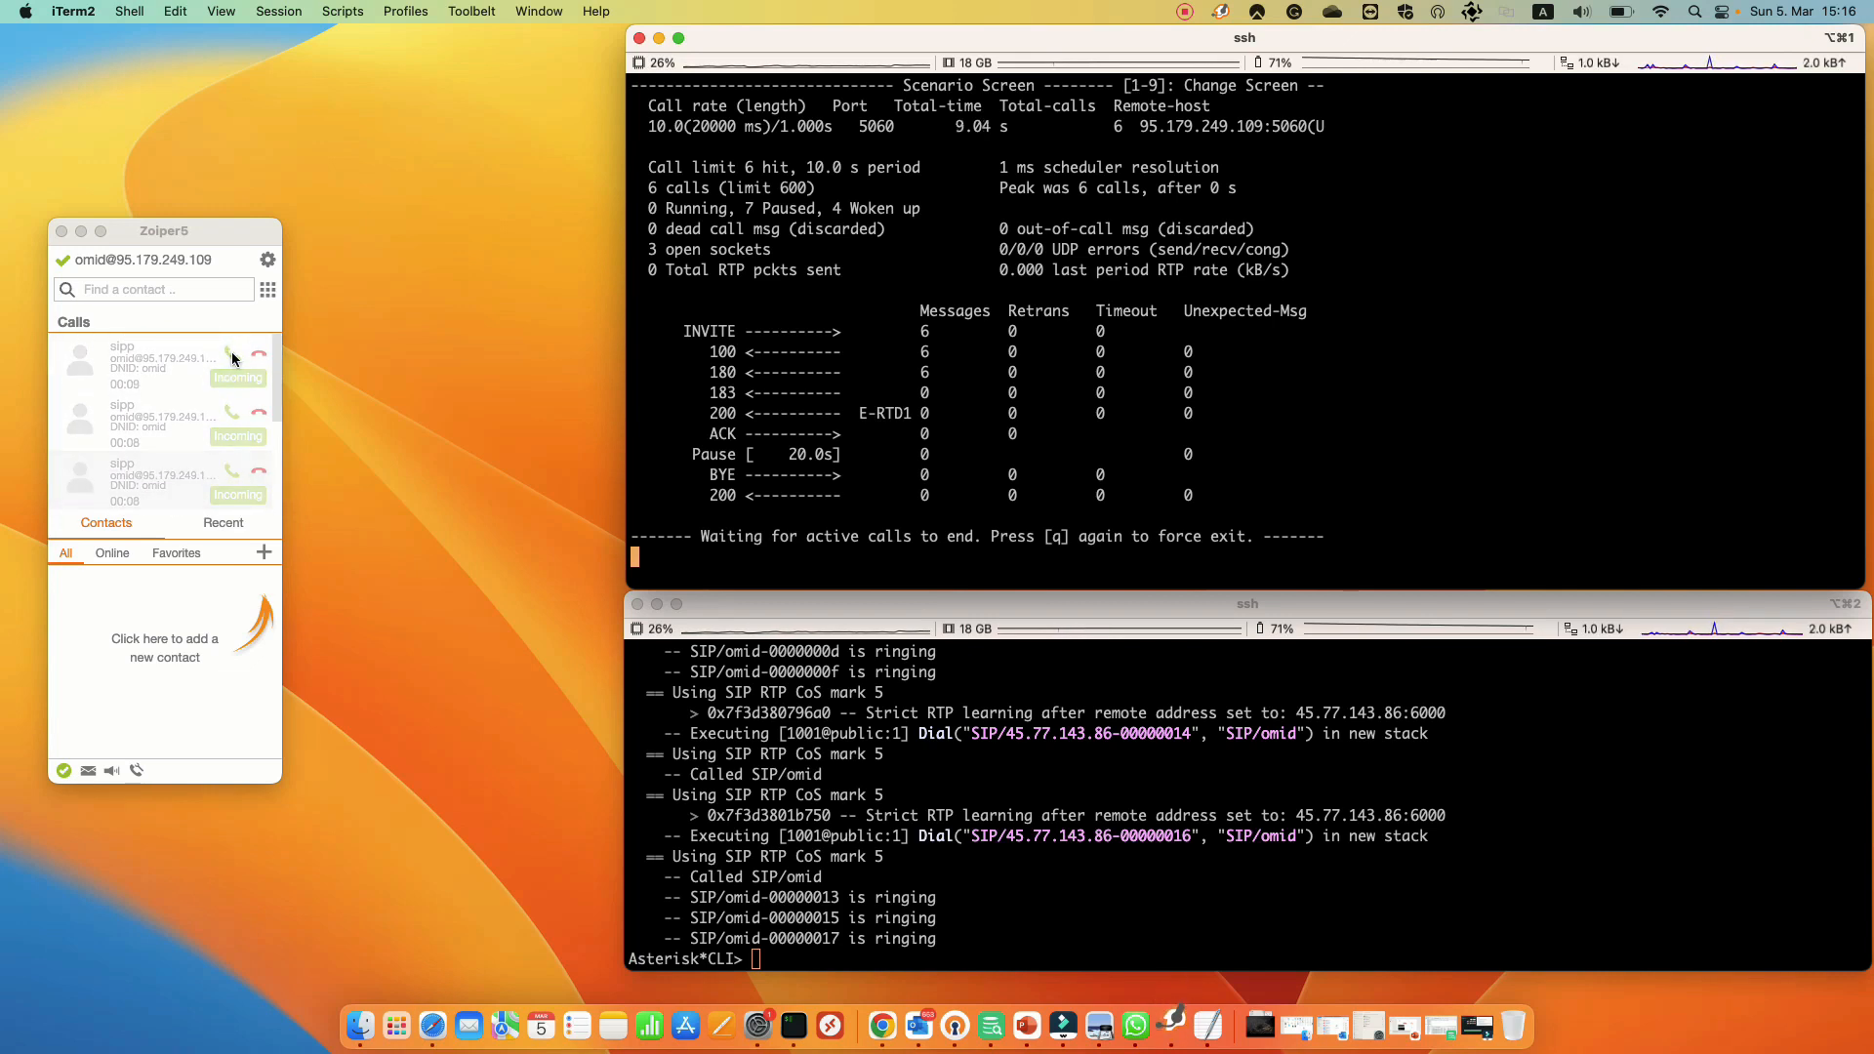
left_click(232, 472)
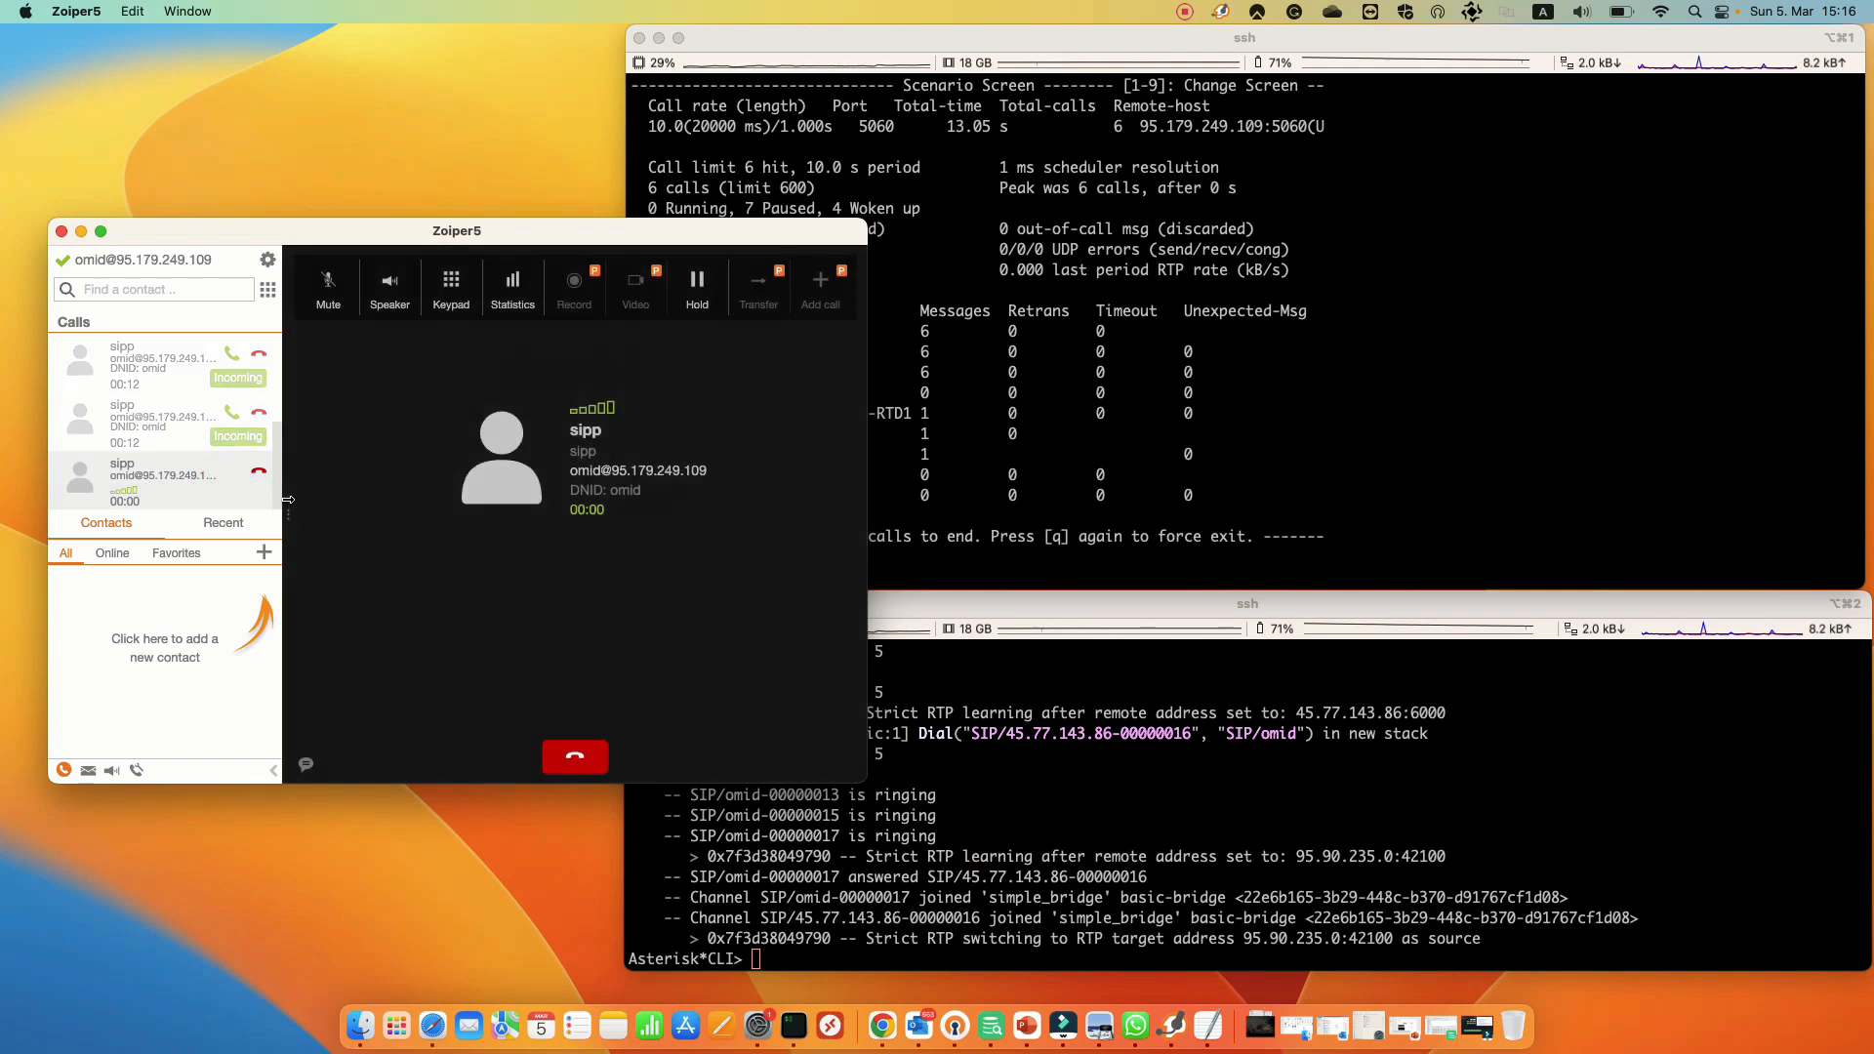
left_click(259, 412)
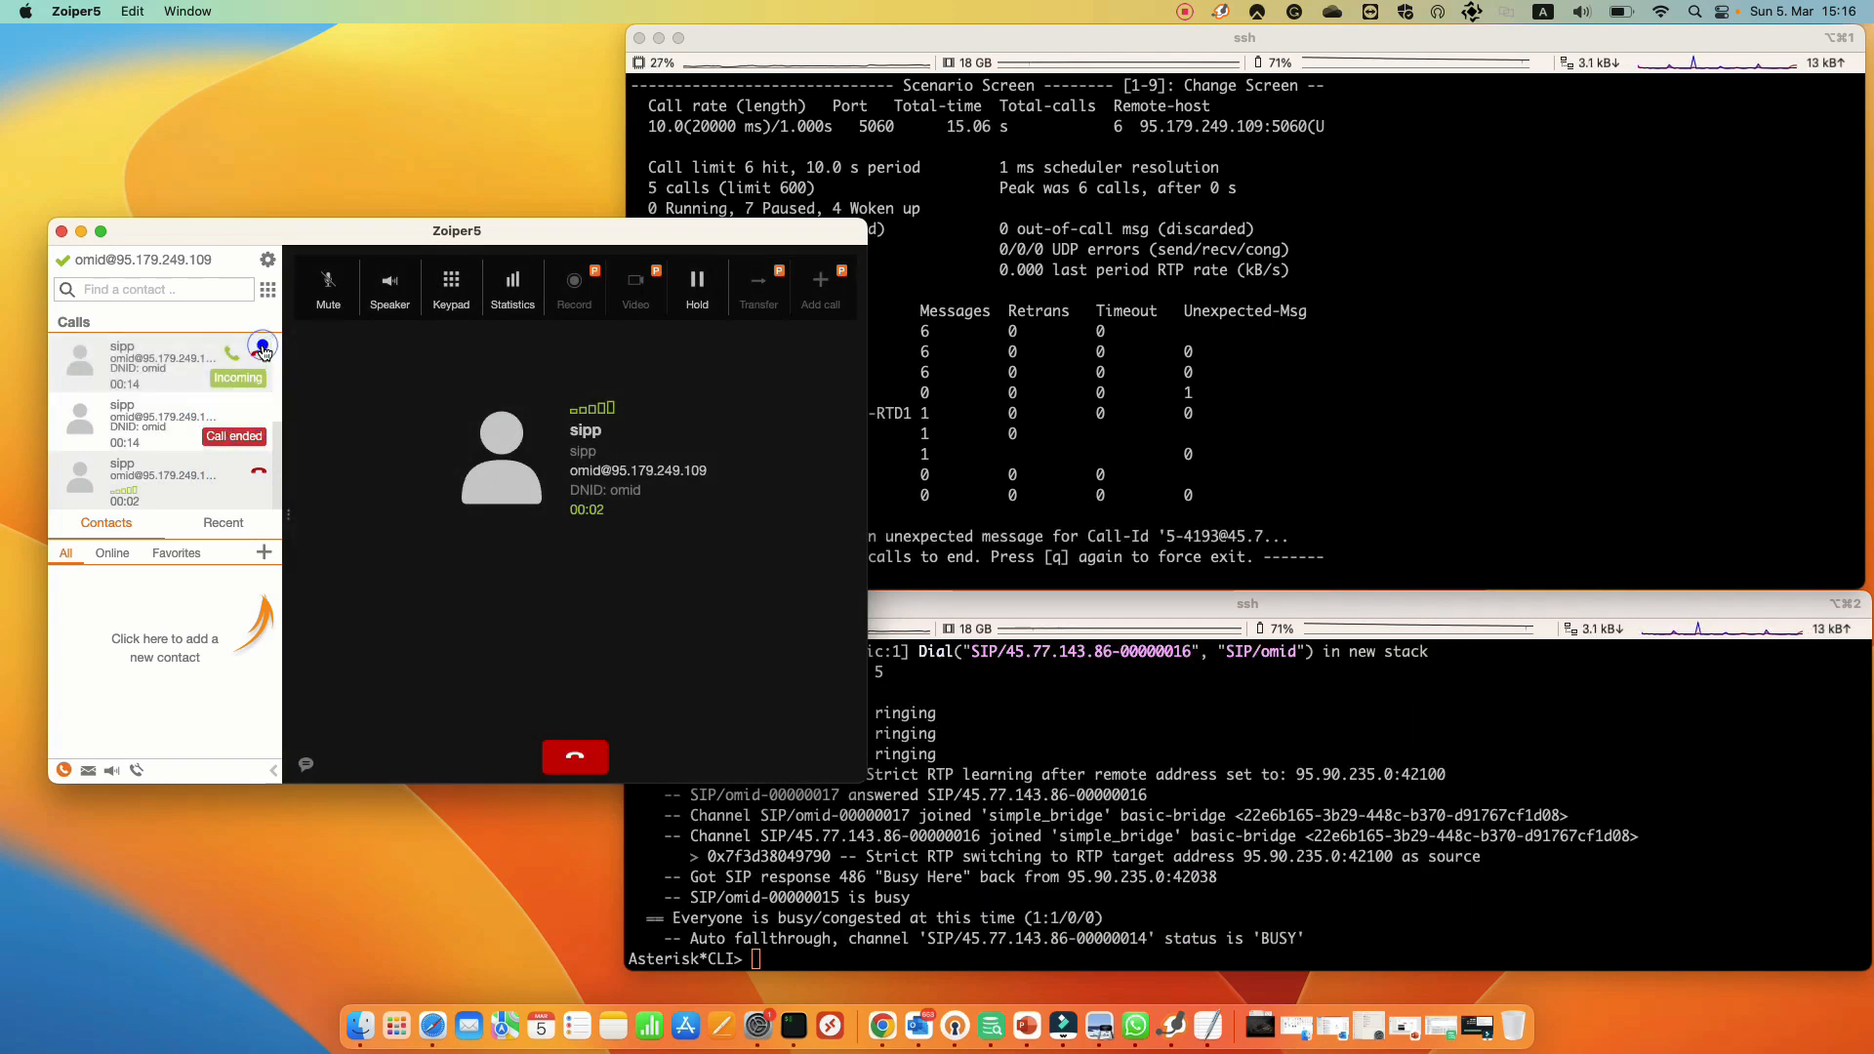
left_click(262, 359)
left_click(257, 437)
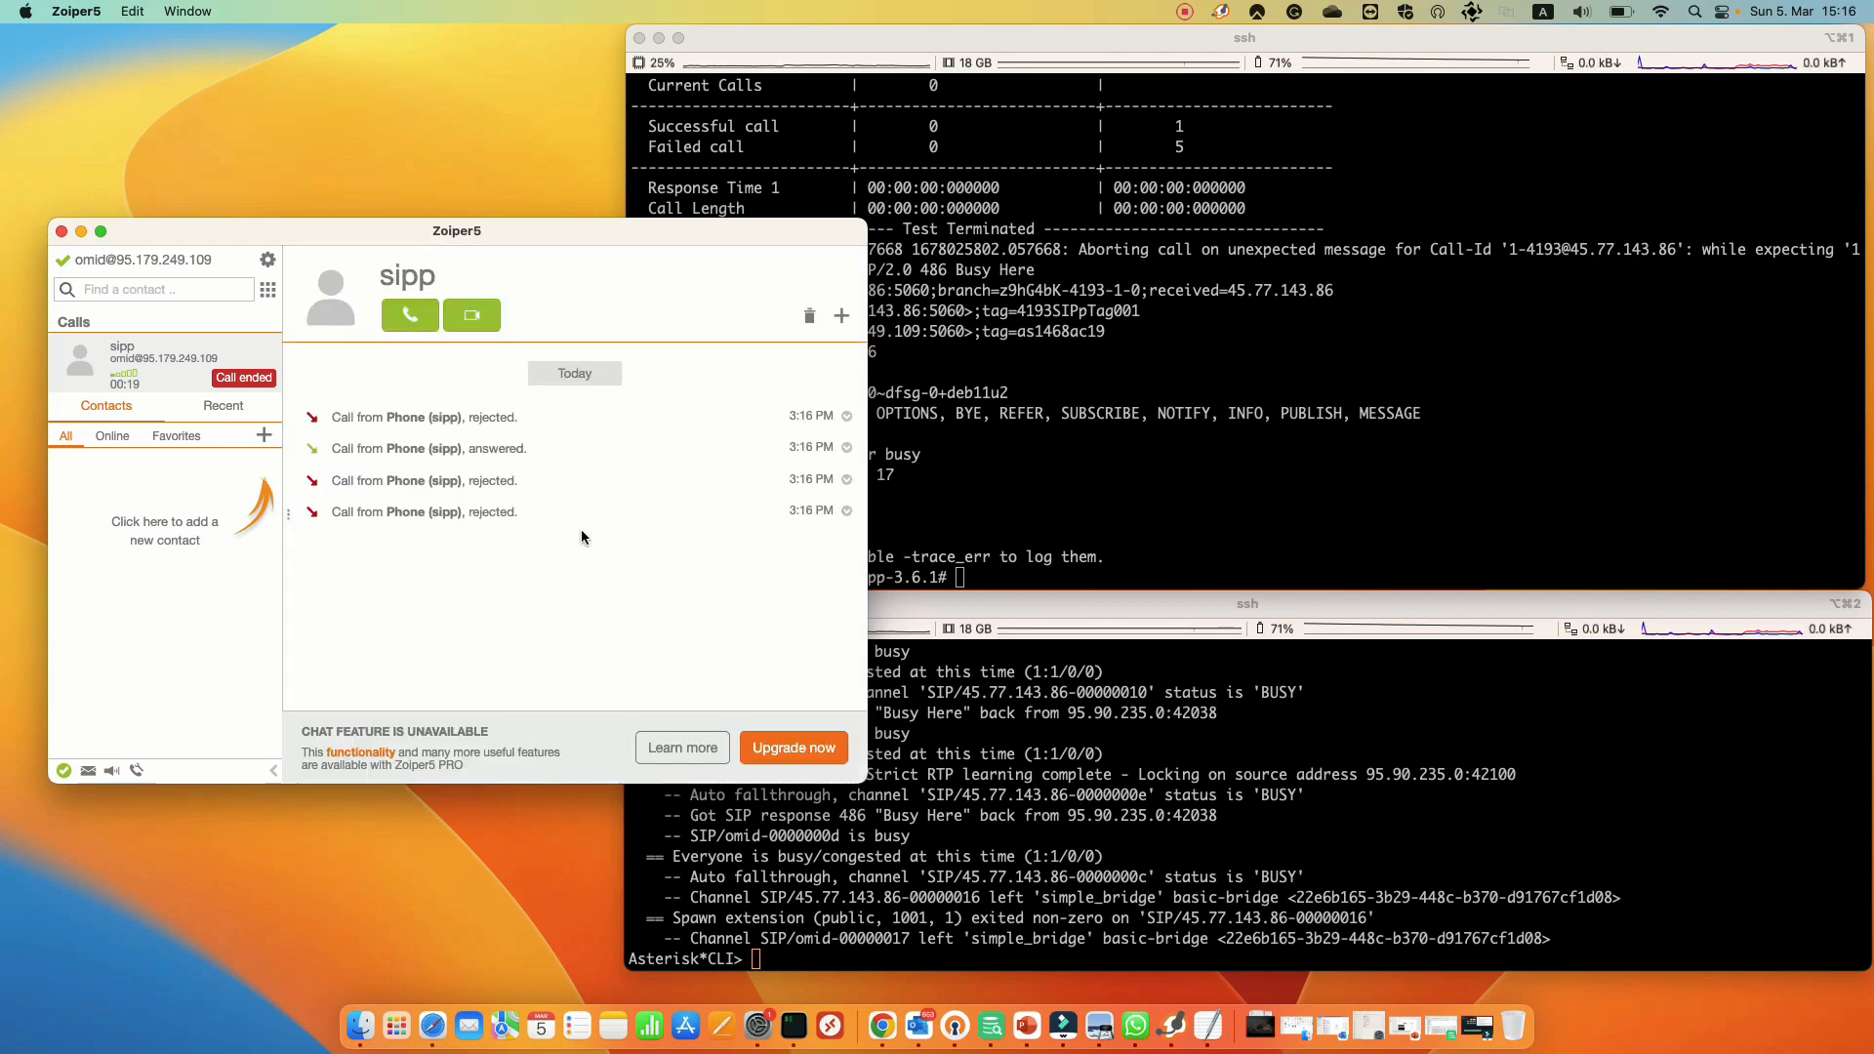
left_click(808, 604)
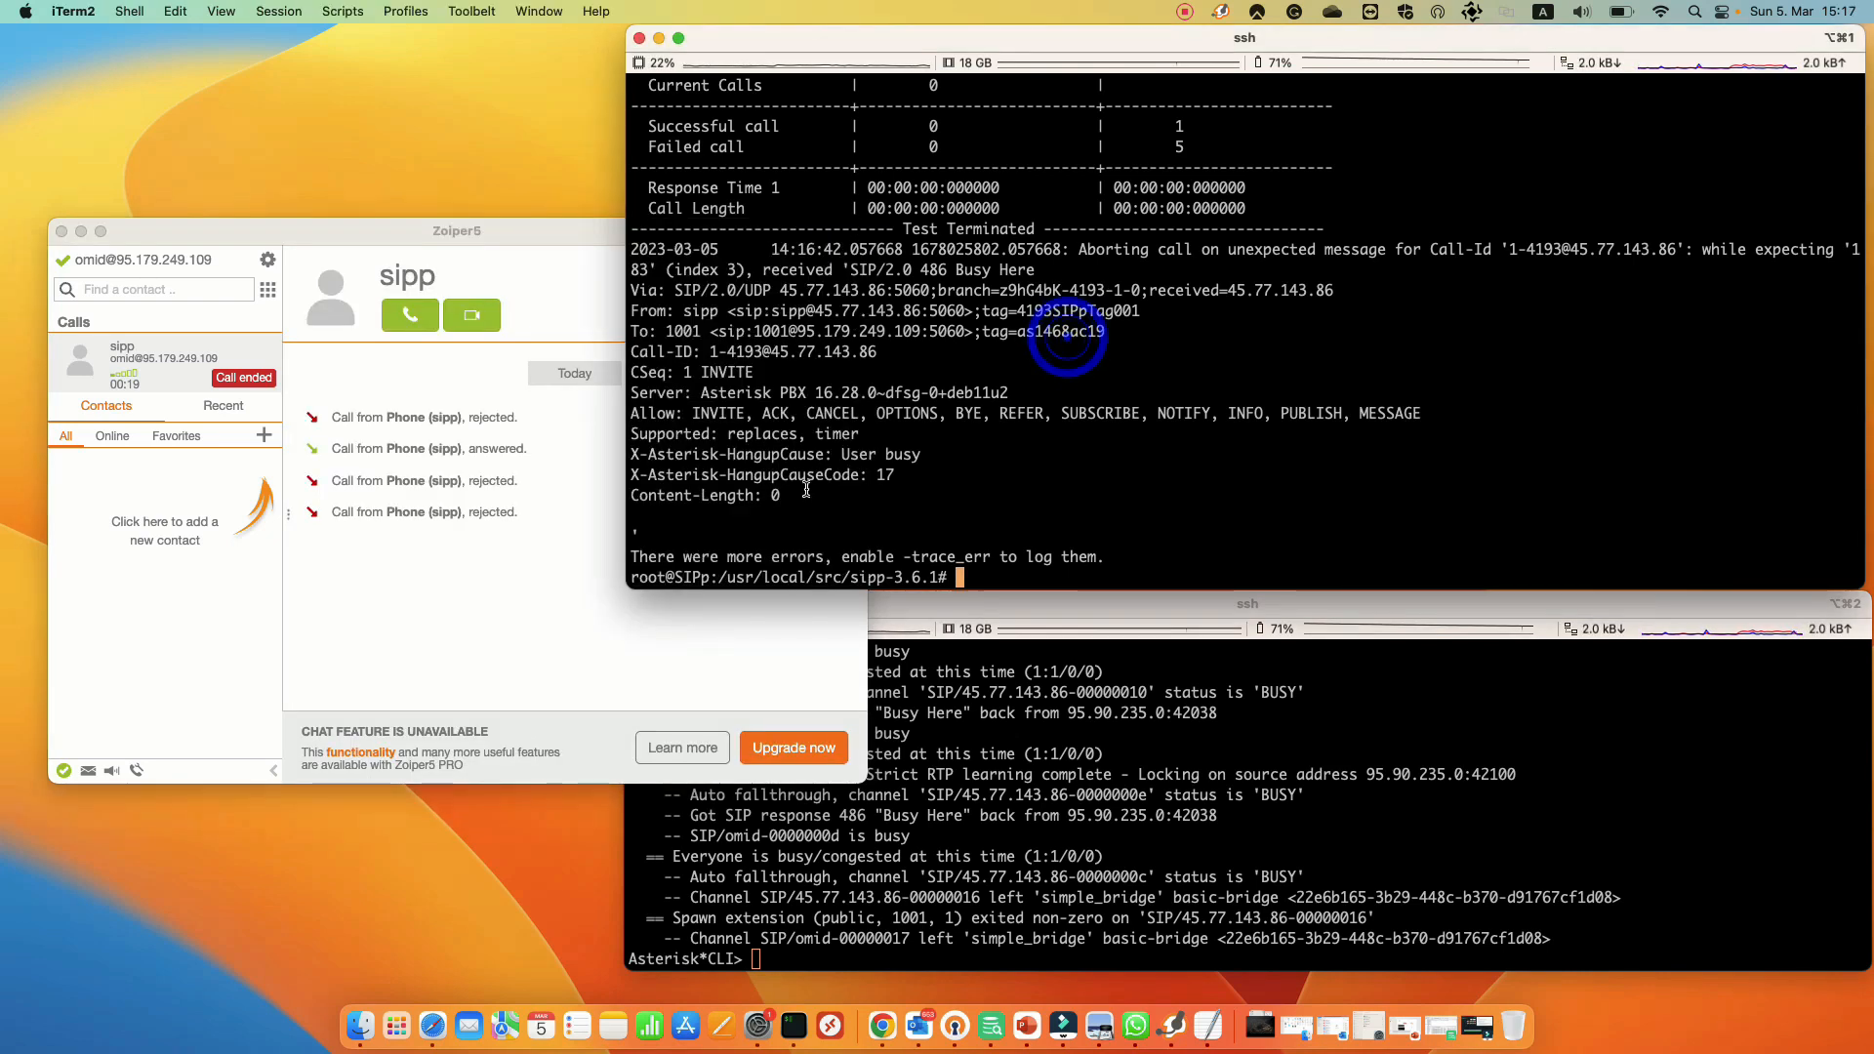
left_click(809, 644)
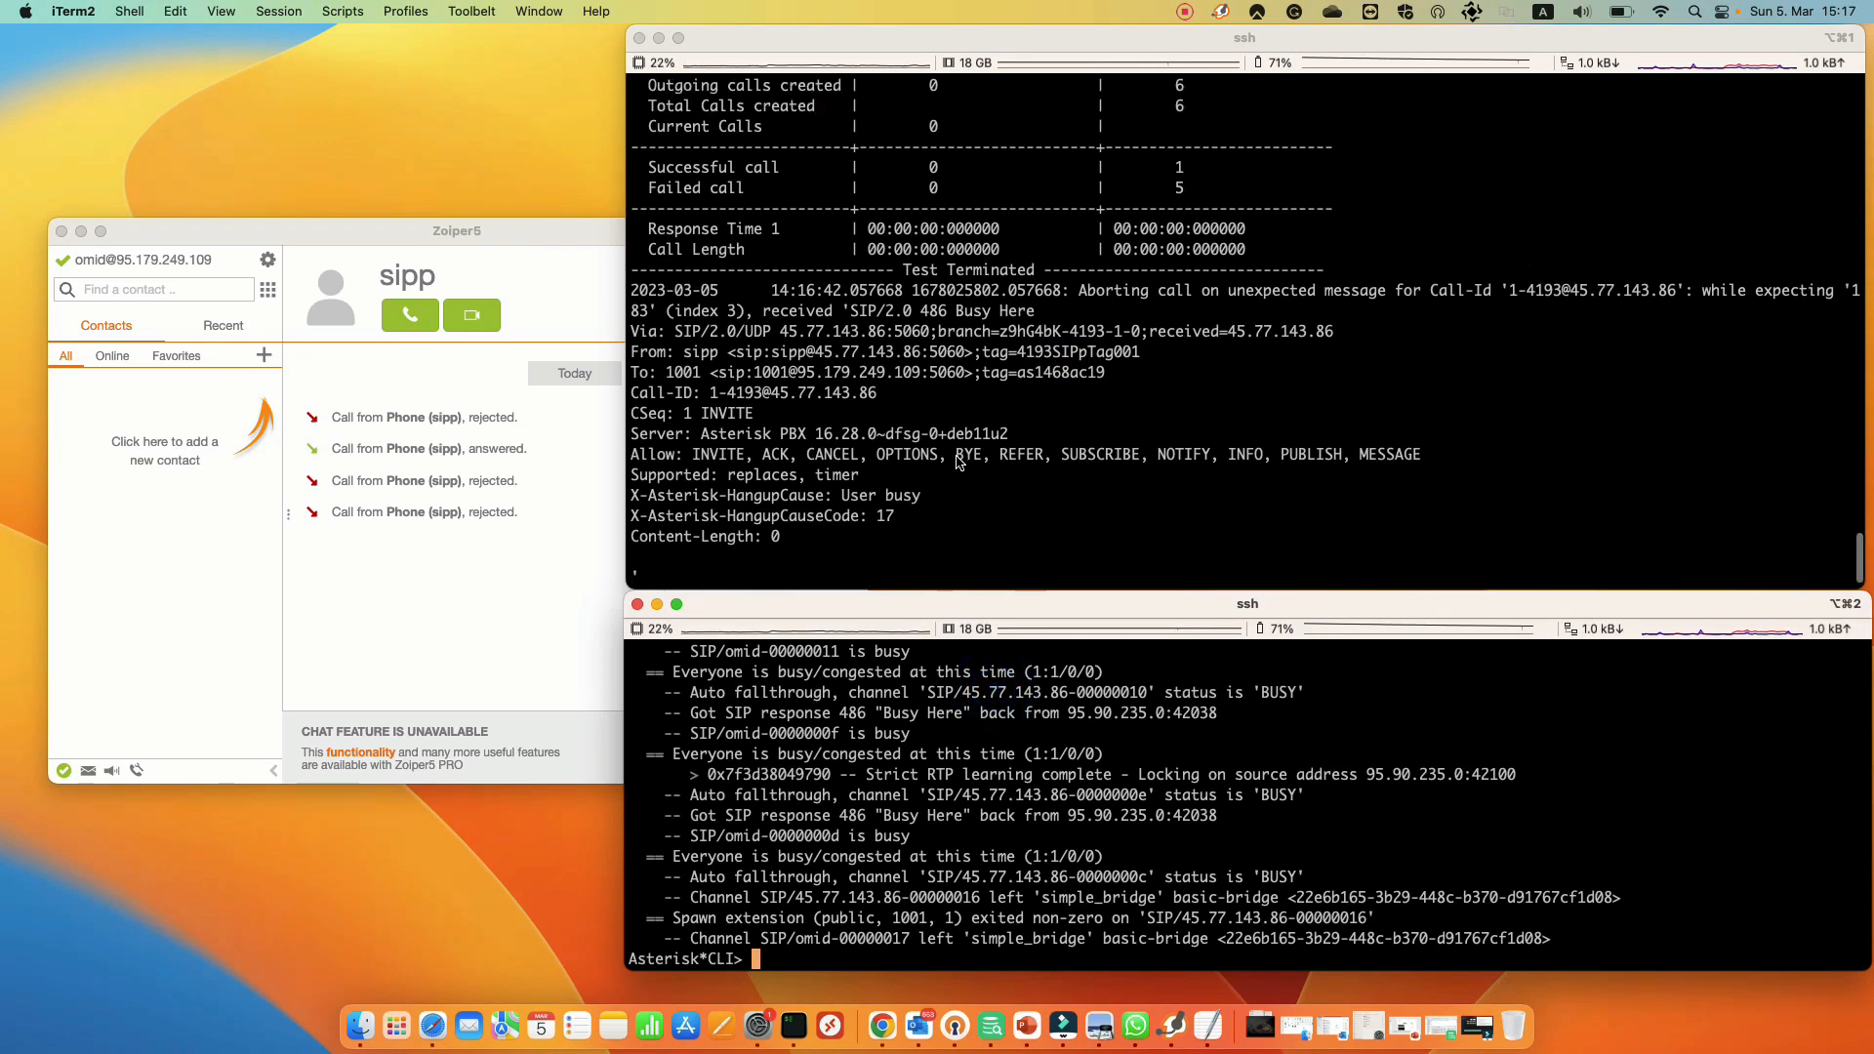
scroll(961, 466, "up", 8)
scroll(963, 466, "up", 6)
scroll(963, 466, "up", 3)
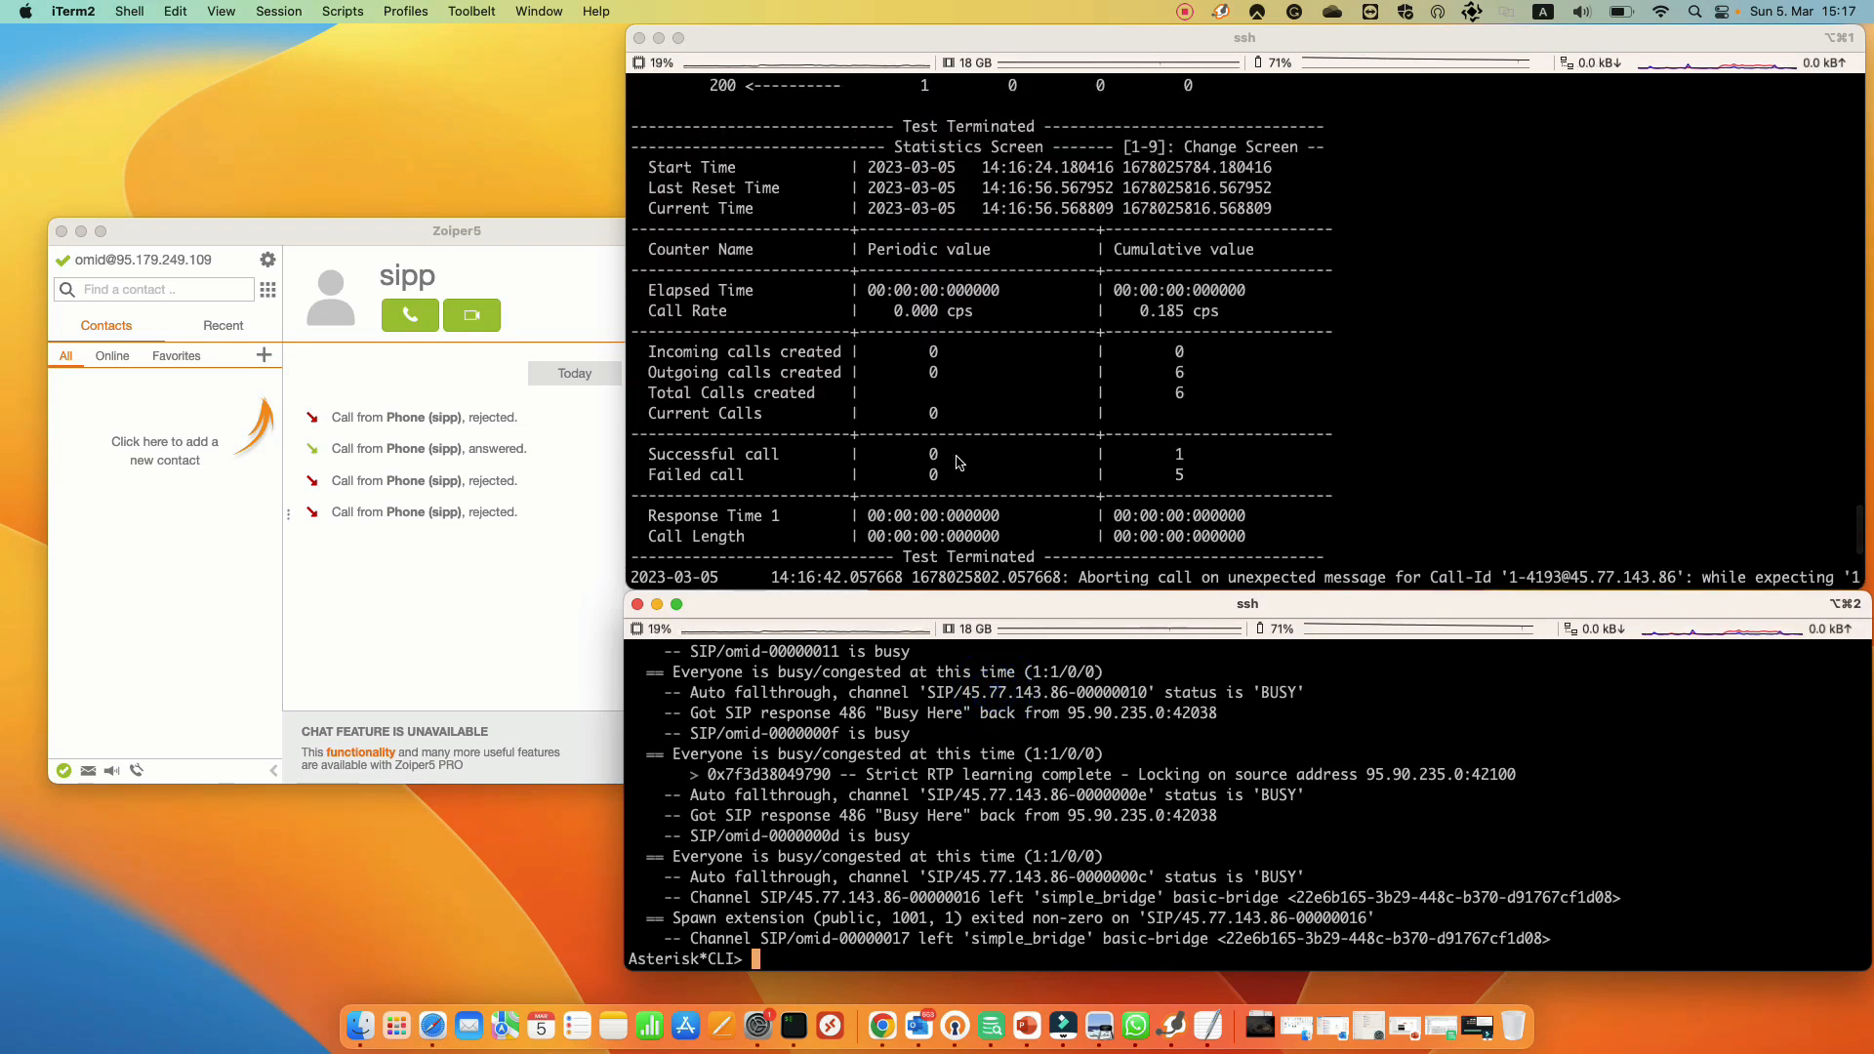
scroll(957, 464, "up", 2)
scroll(955, 463, "up", 5)
scroll(956, 464, "up", 5)
scroll(955, 463, "up", 3)
scroll(956, 462, "up", 3)
scroll(956, 463, "down", 2)
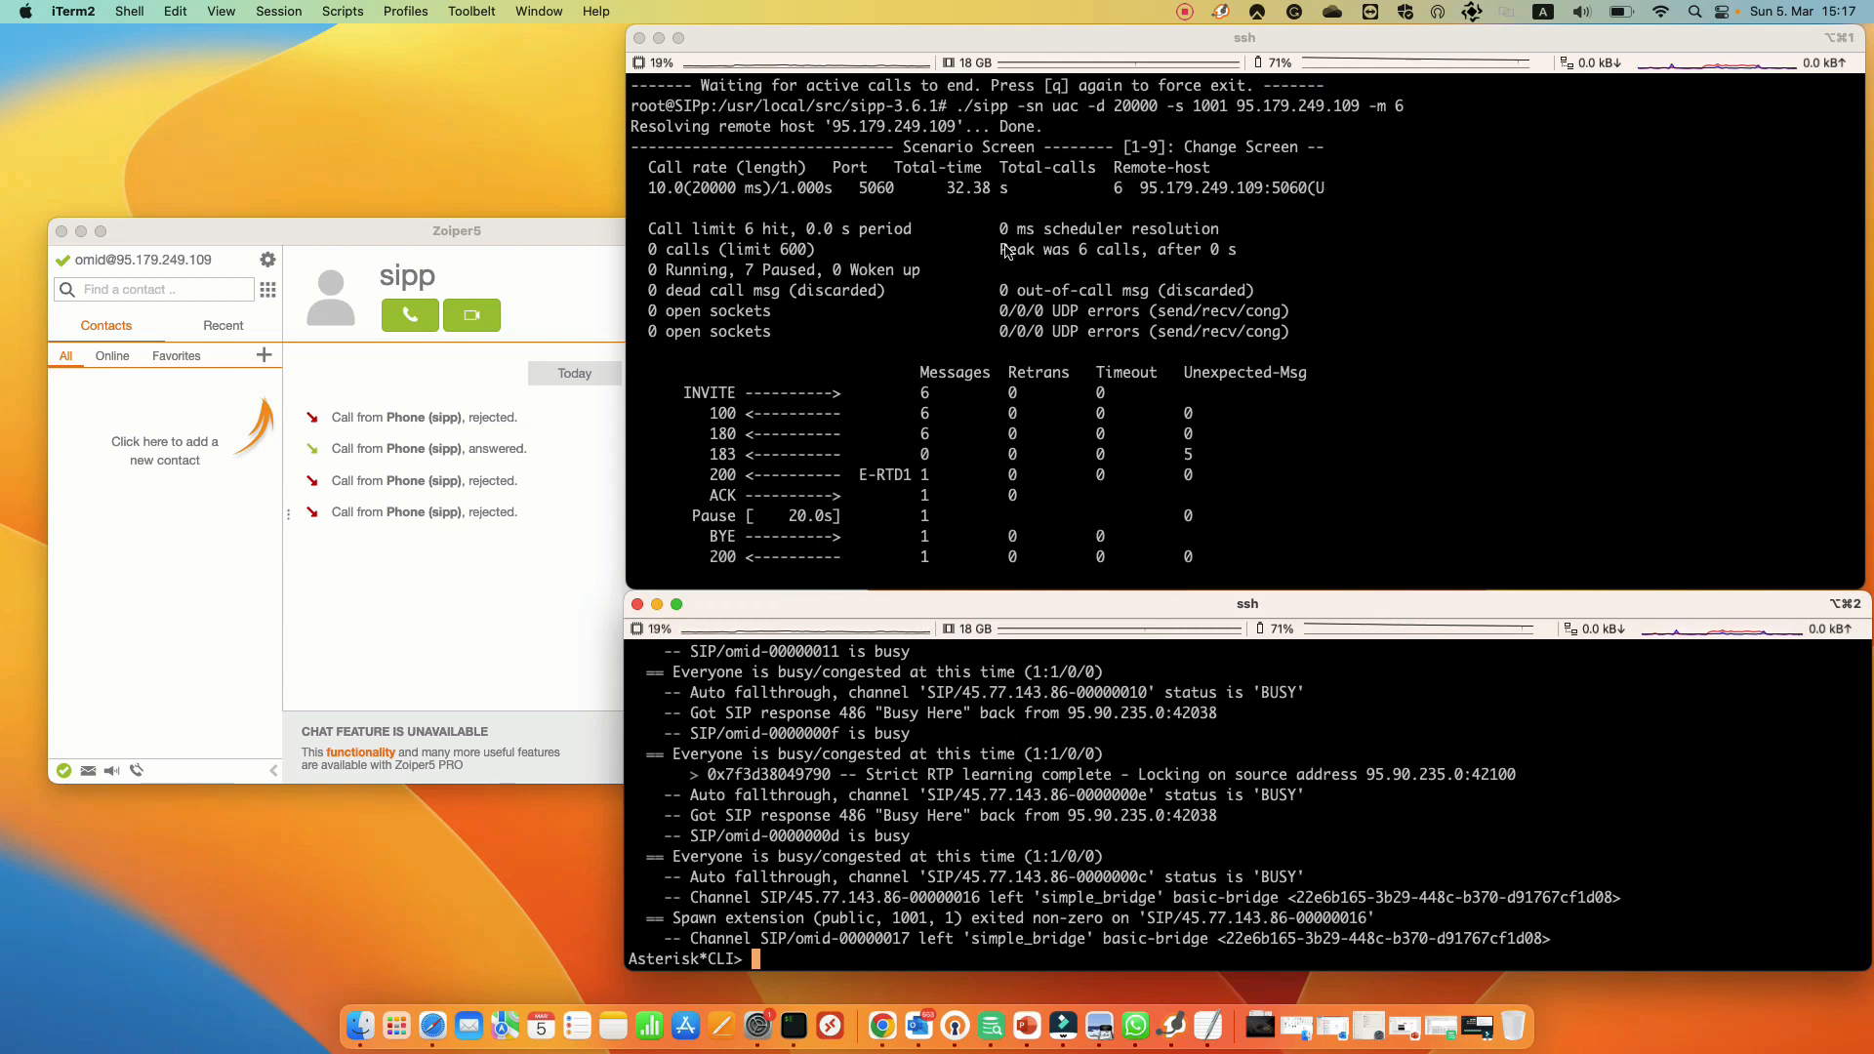
left_click(1067, 250)
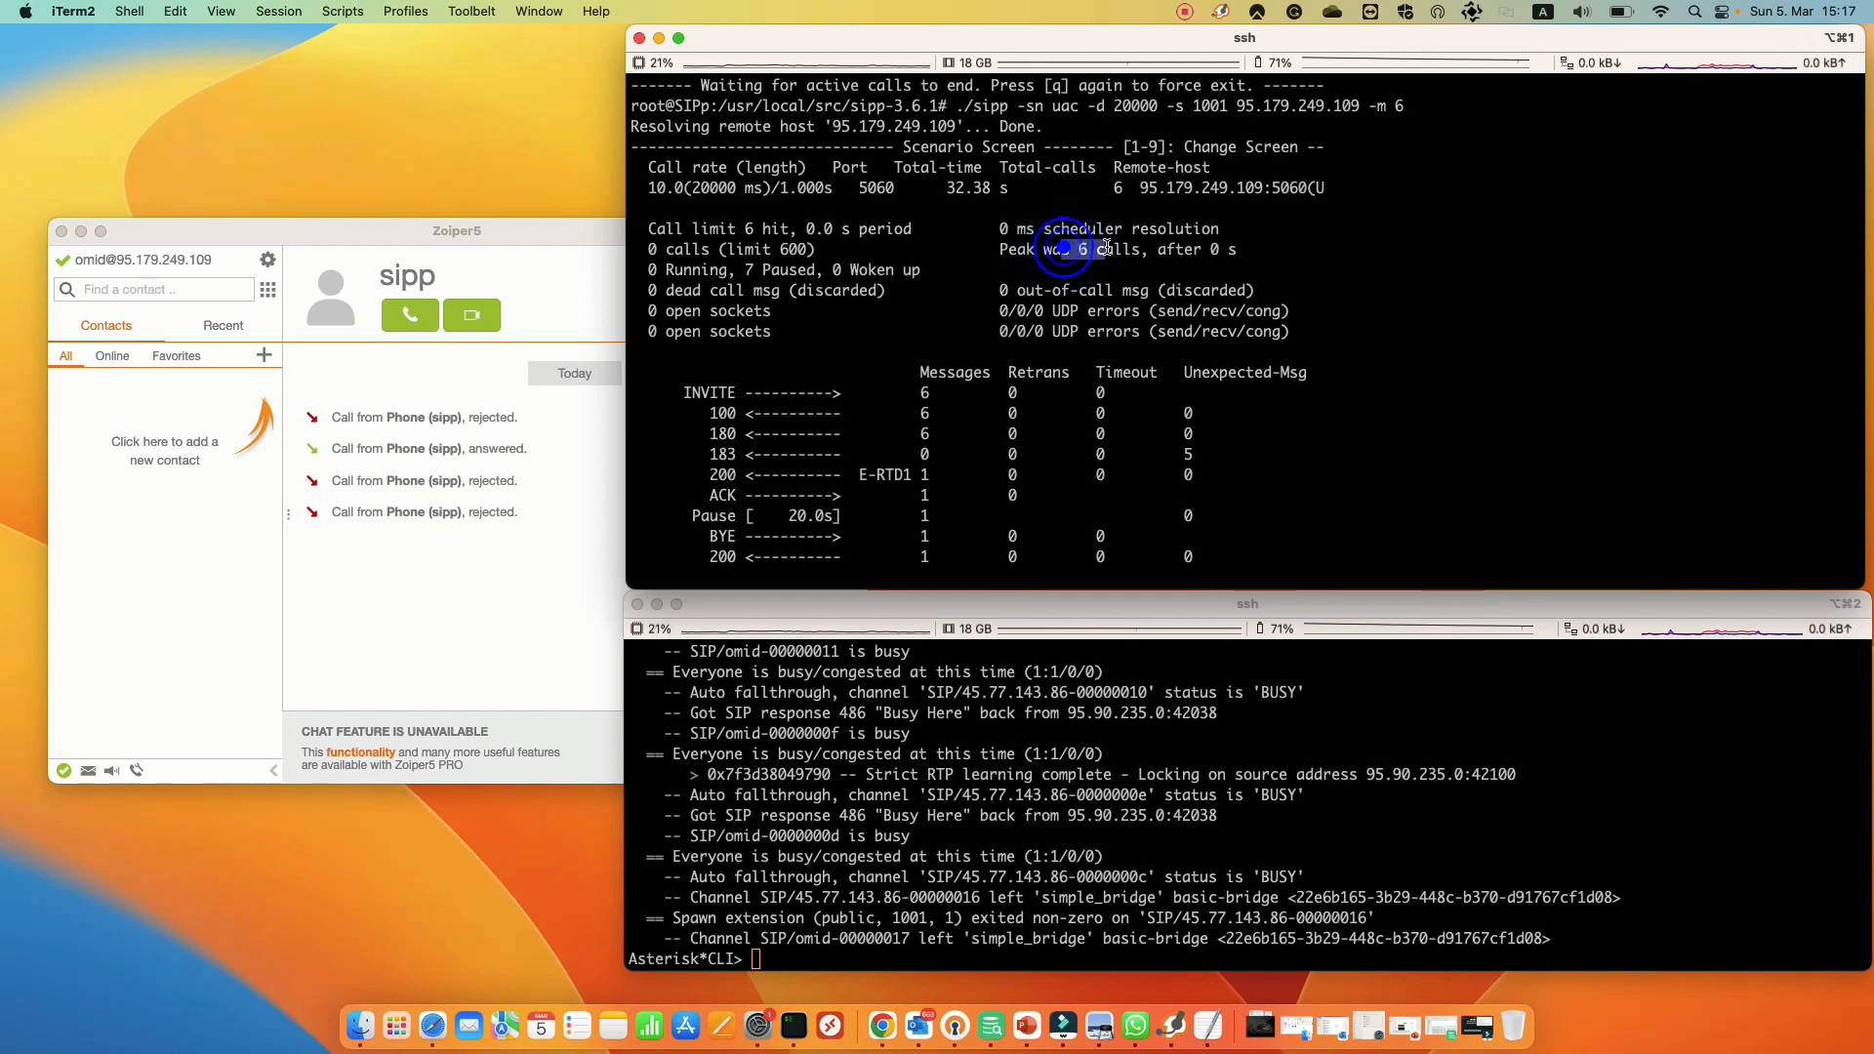
left_click_drag(1060, 249, 1099, 249)
left_click_drag(684, 249, 816, 249)
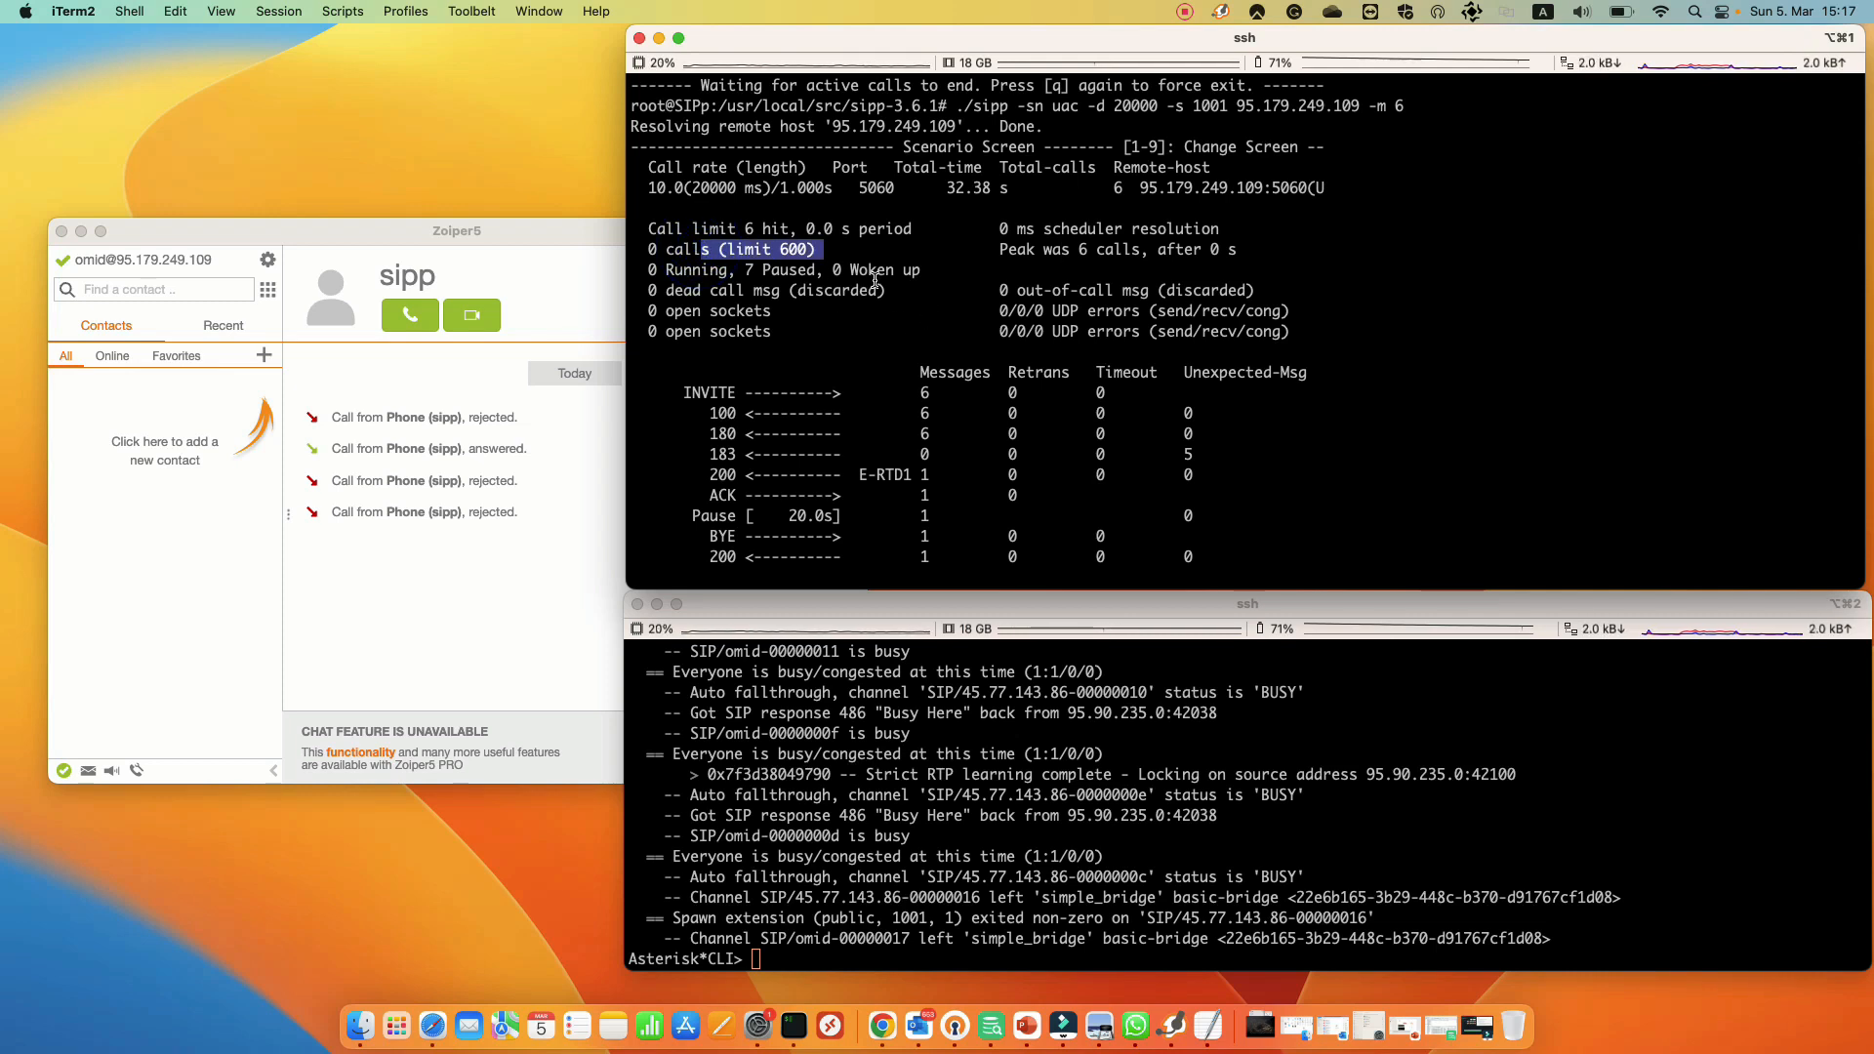
double_click(877, 188)
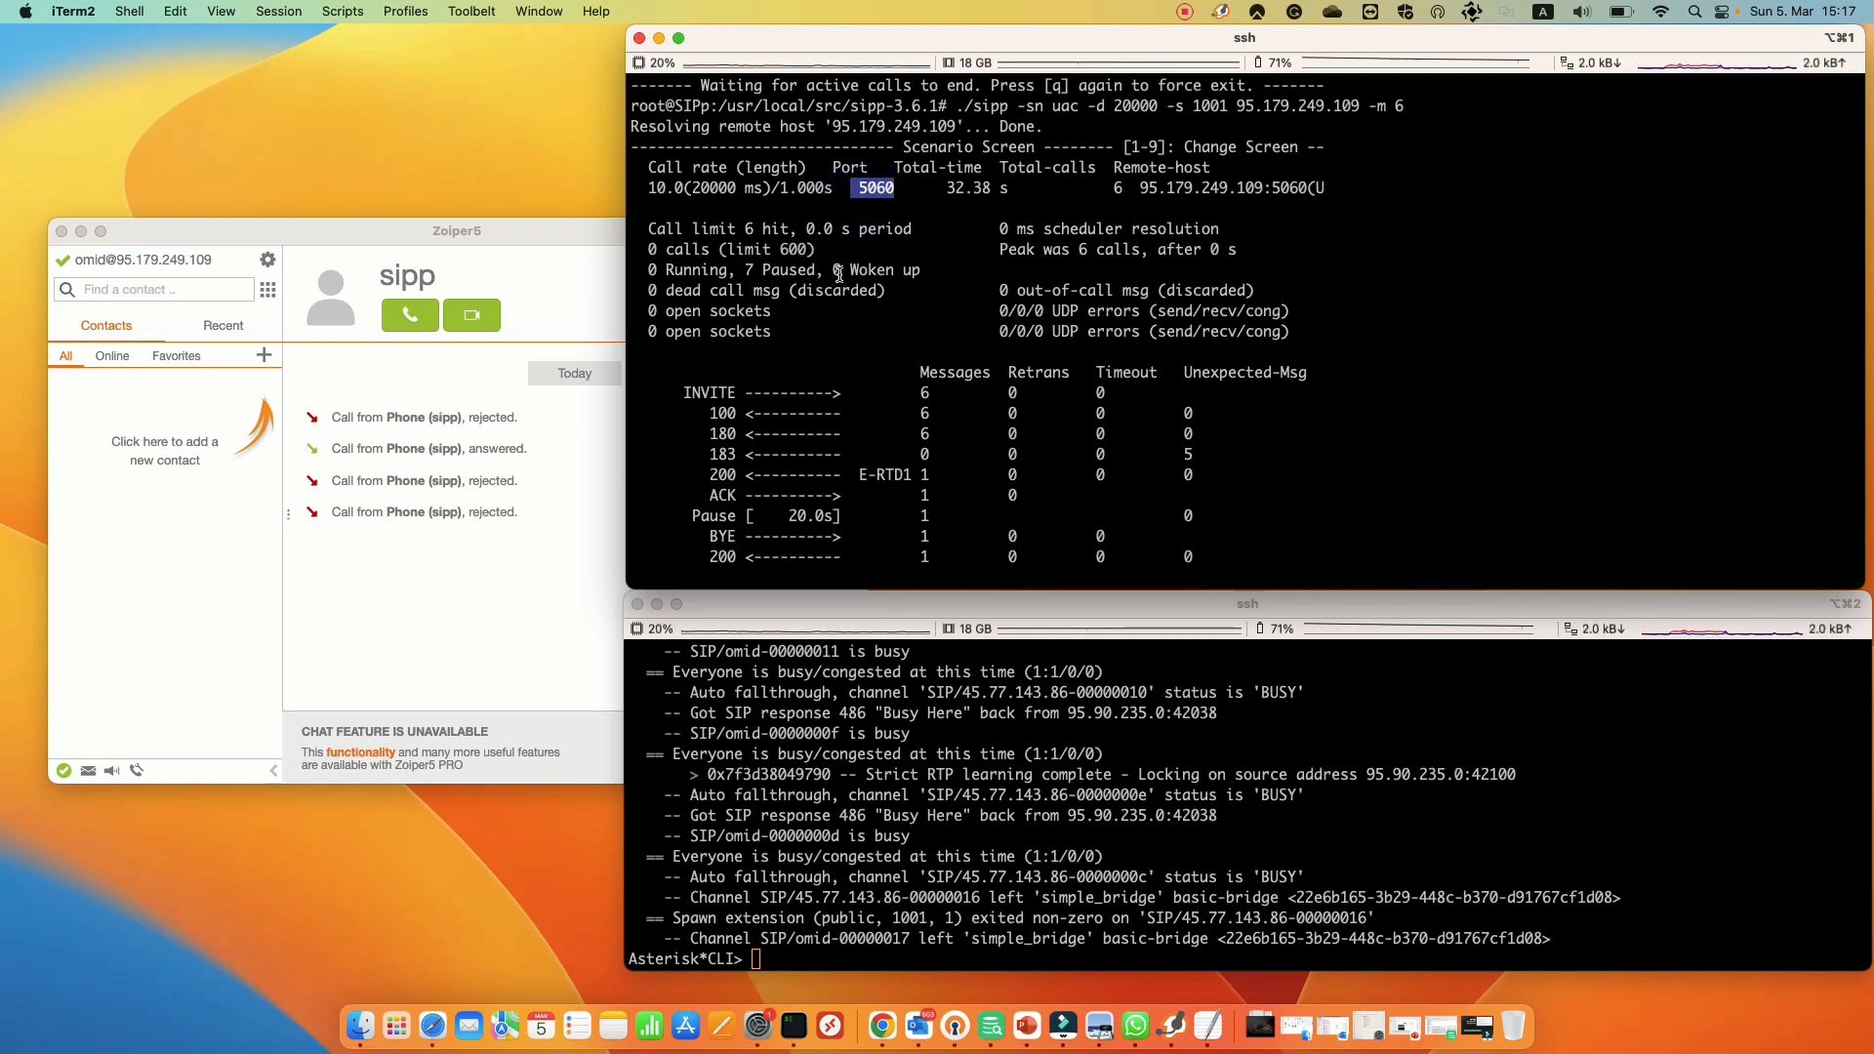
left_click_drag(942, 188, 1017, 189)
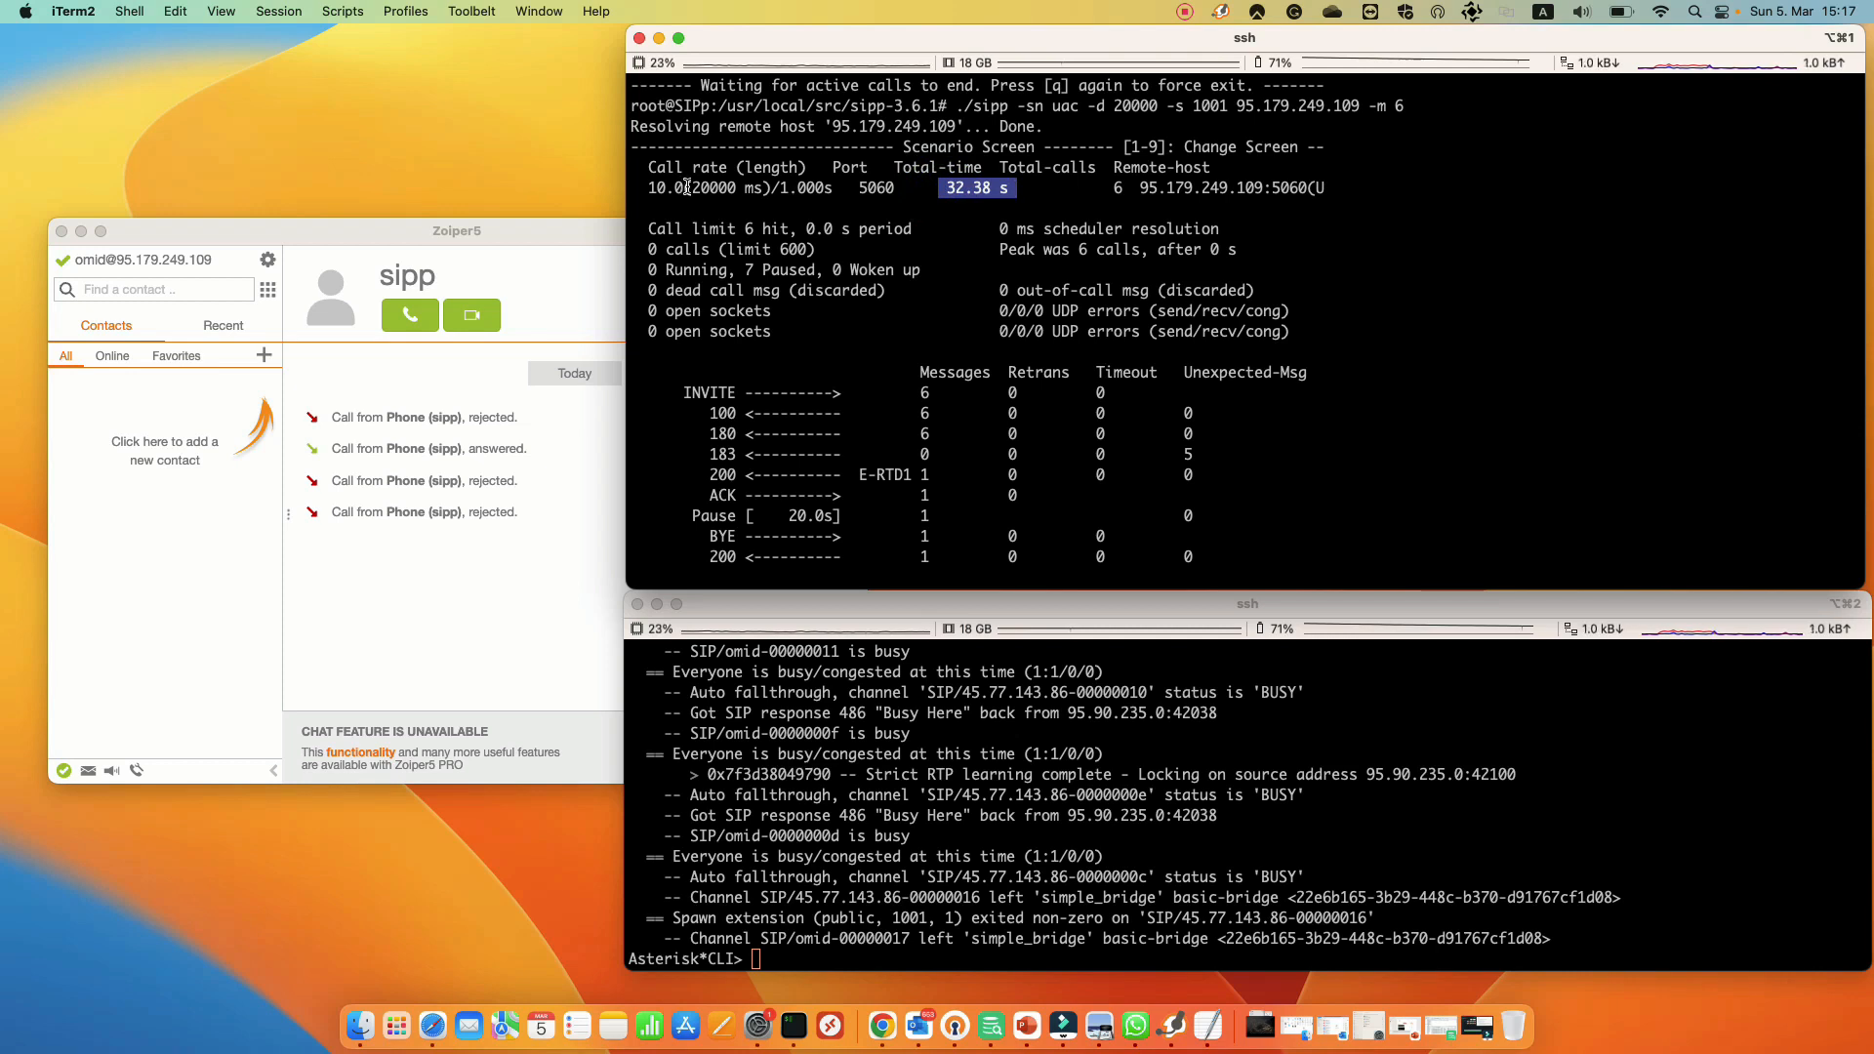
left_click_drag(682, 187, 767, 188)
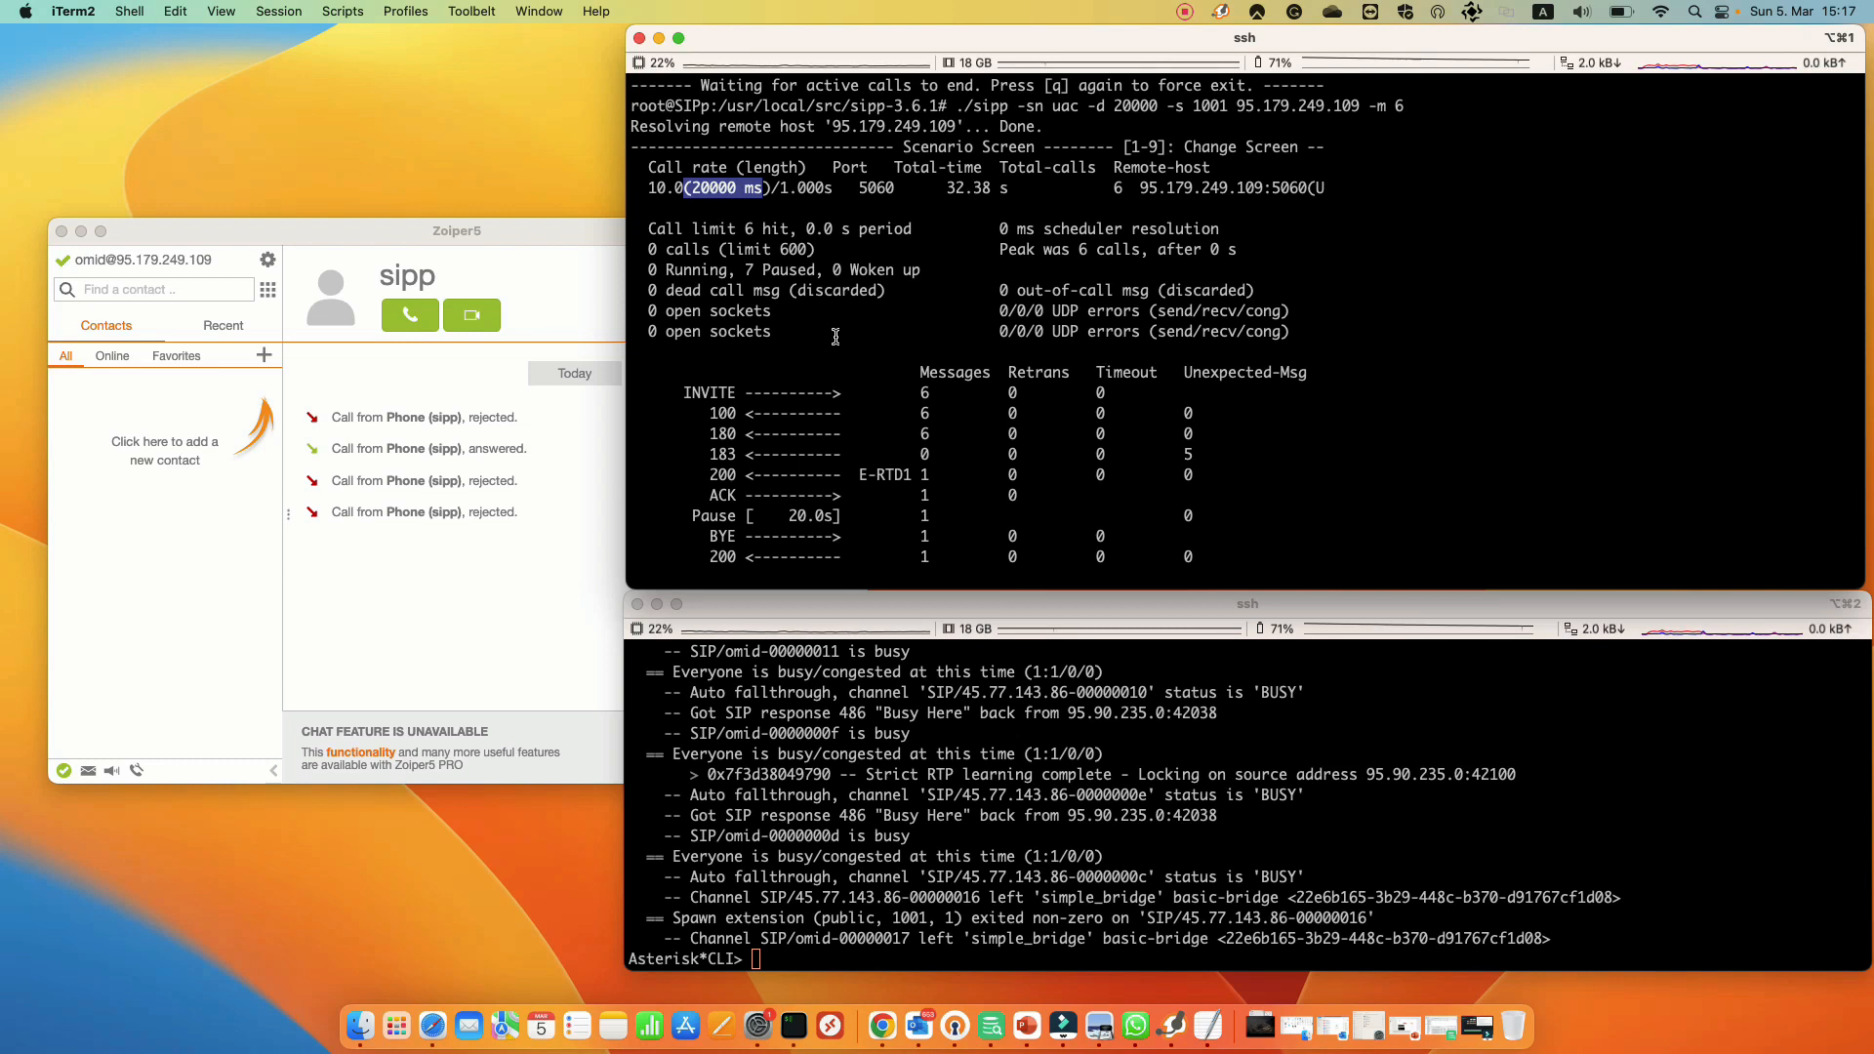
key("q")
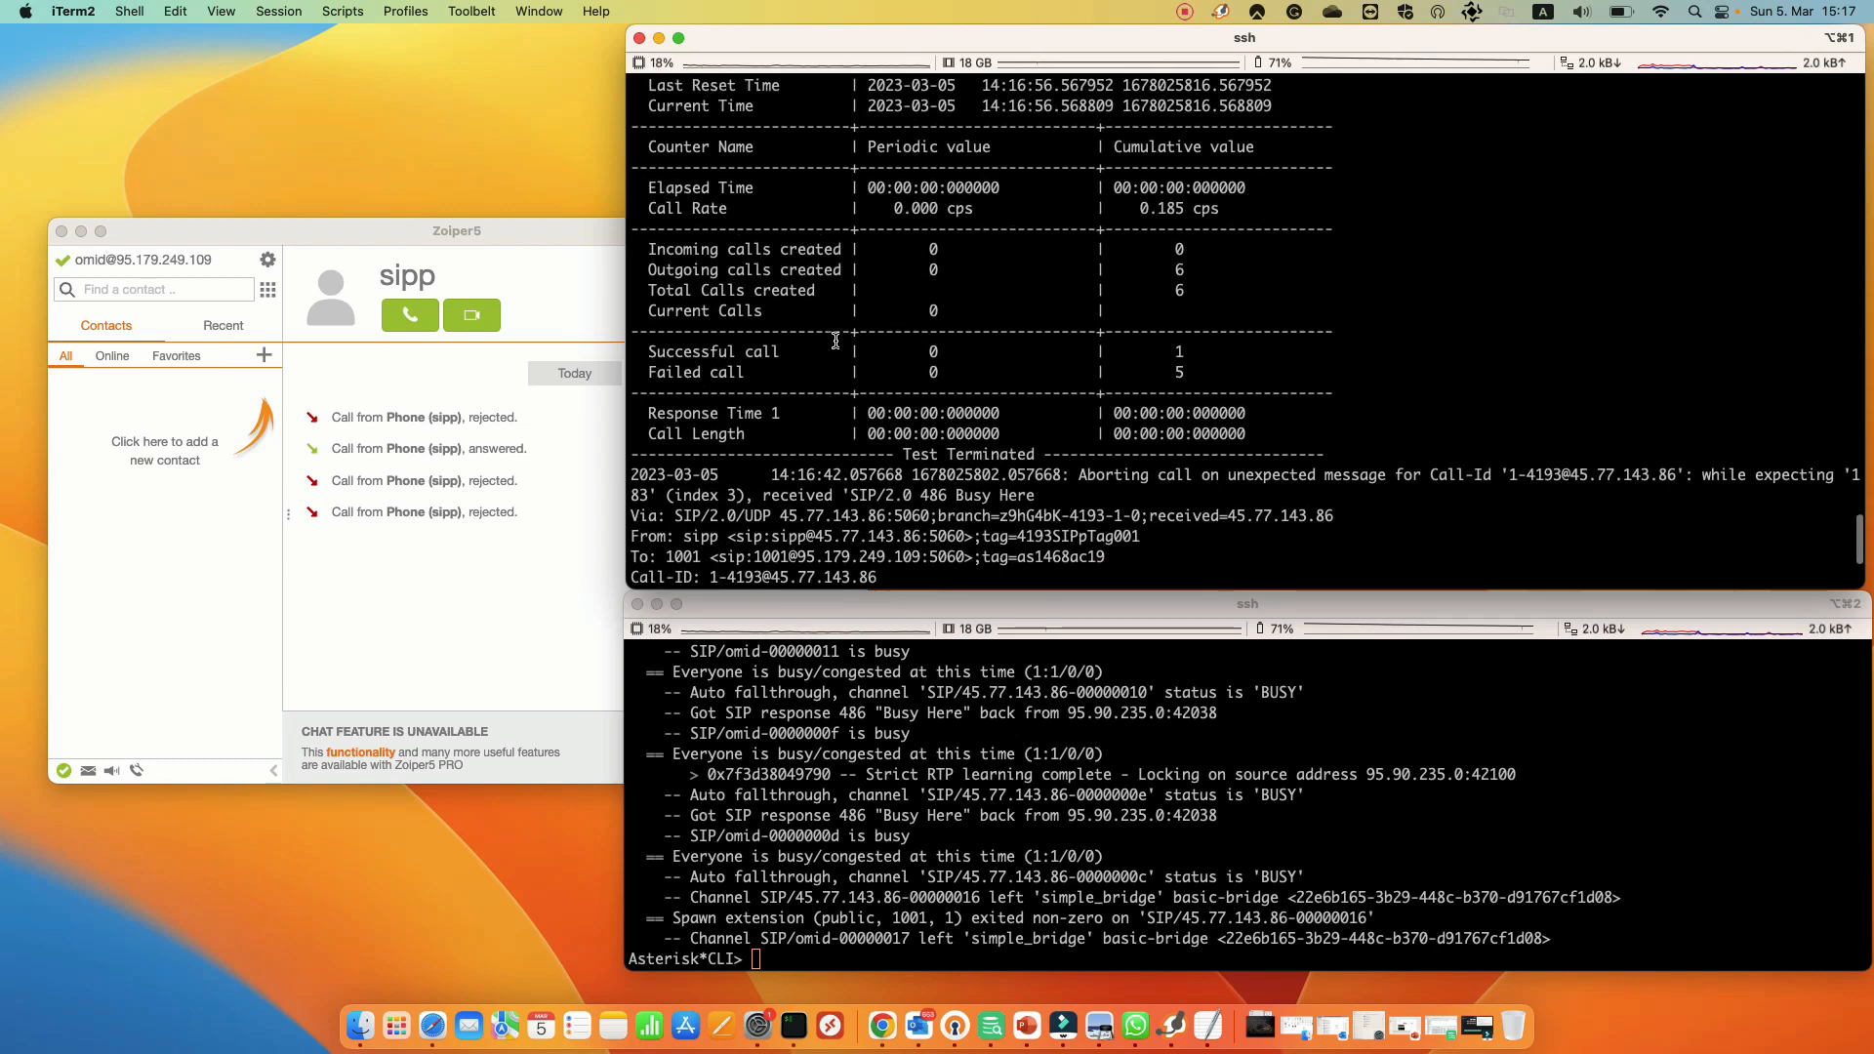
scroll(834, 341, "up", 3)
double_click(1180, 415)
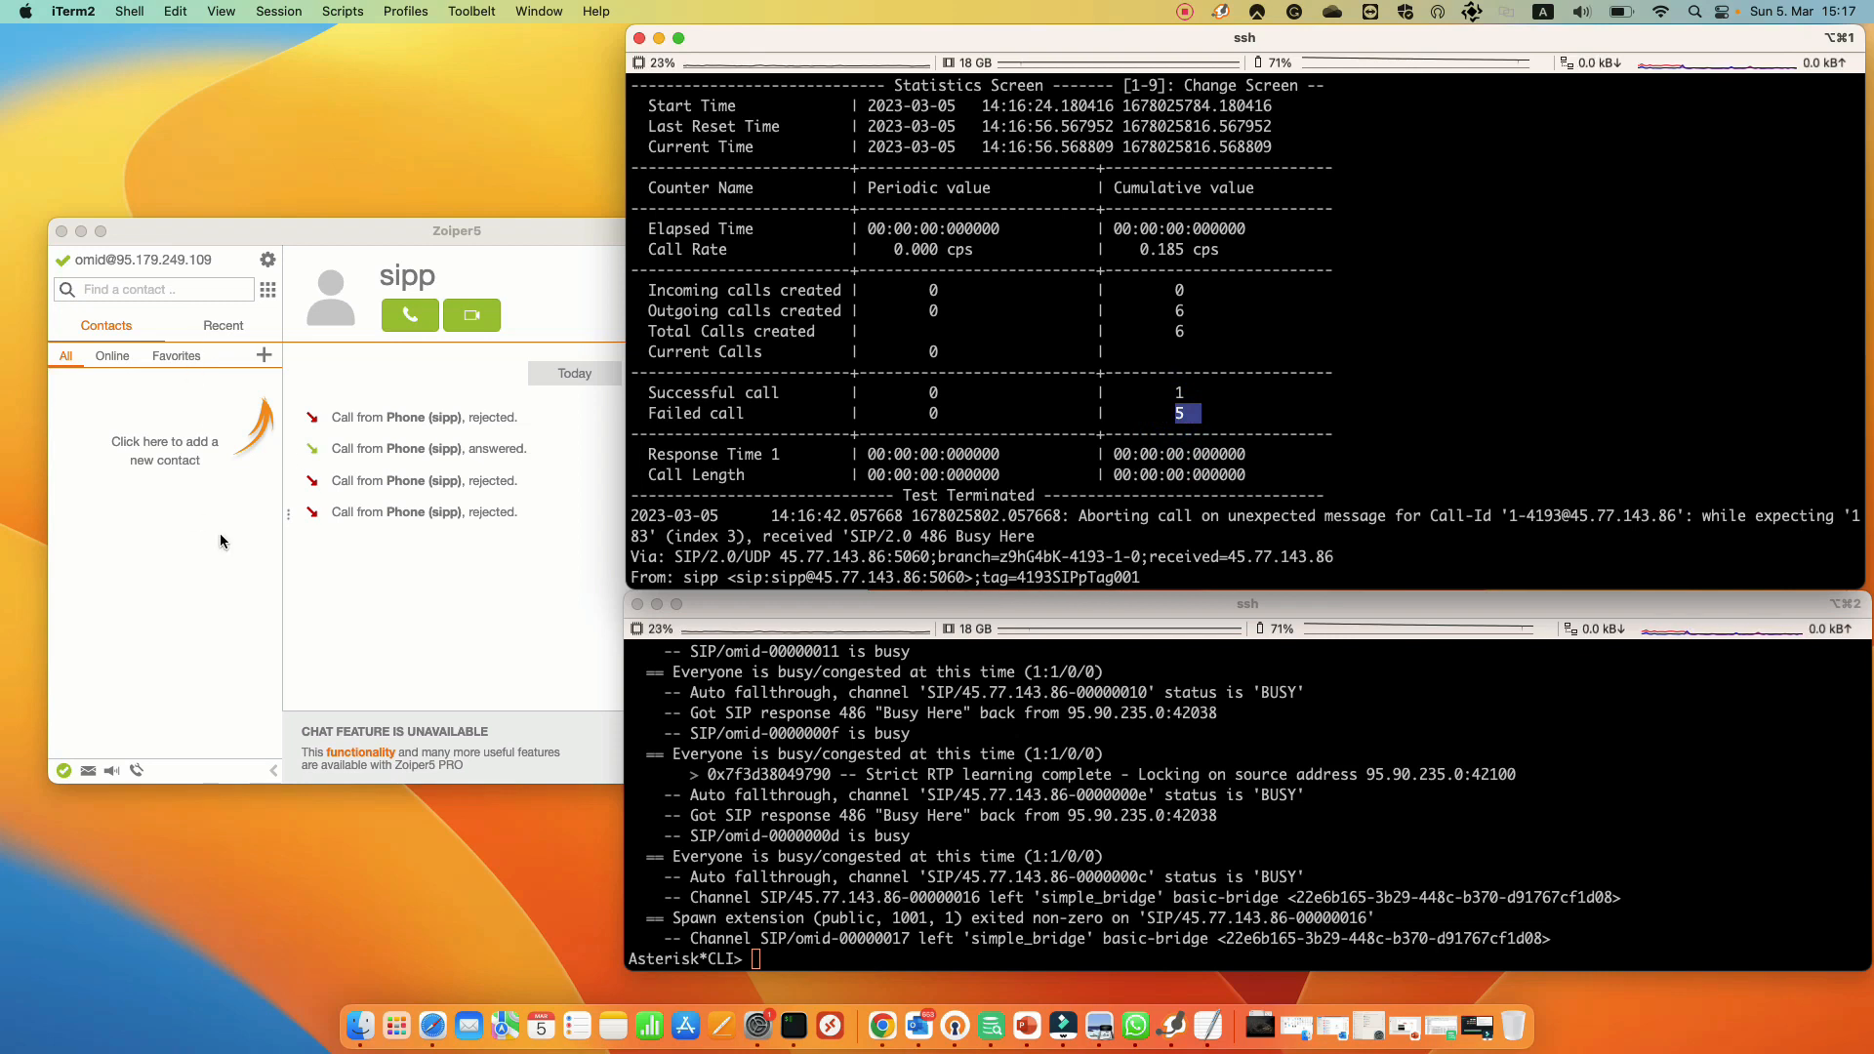
left_click(1177, 396)
double_click(1176, 395)
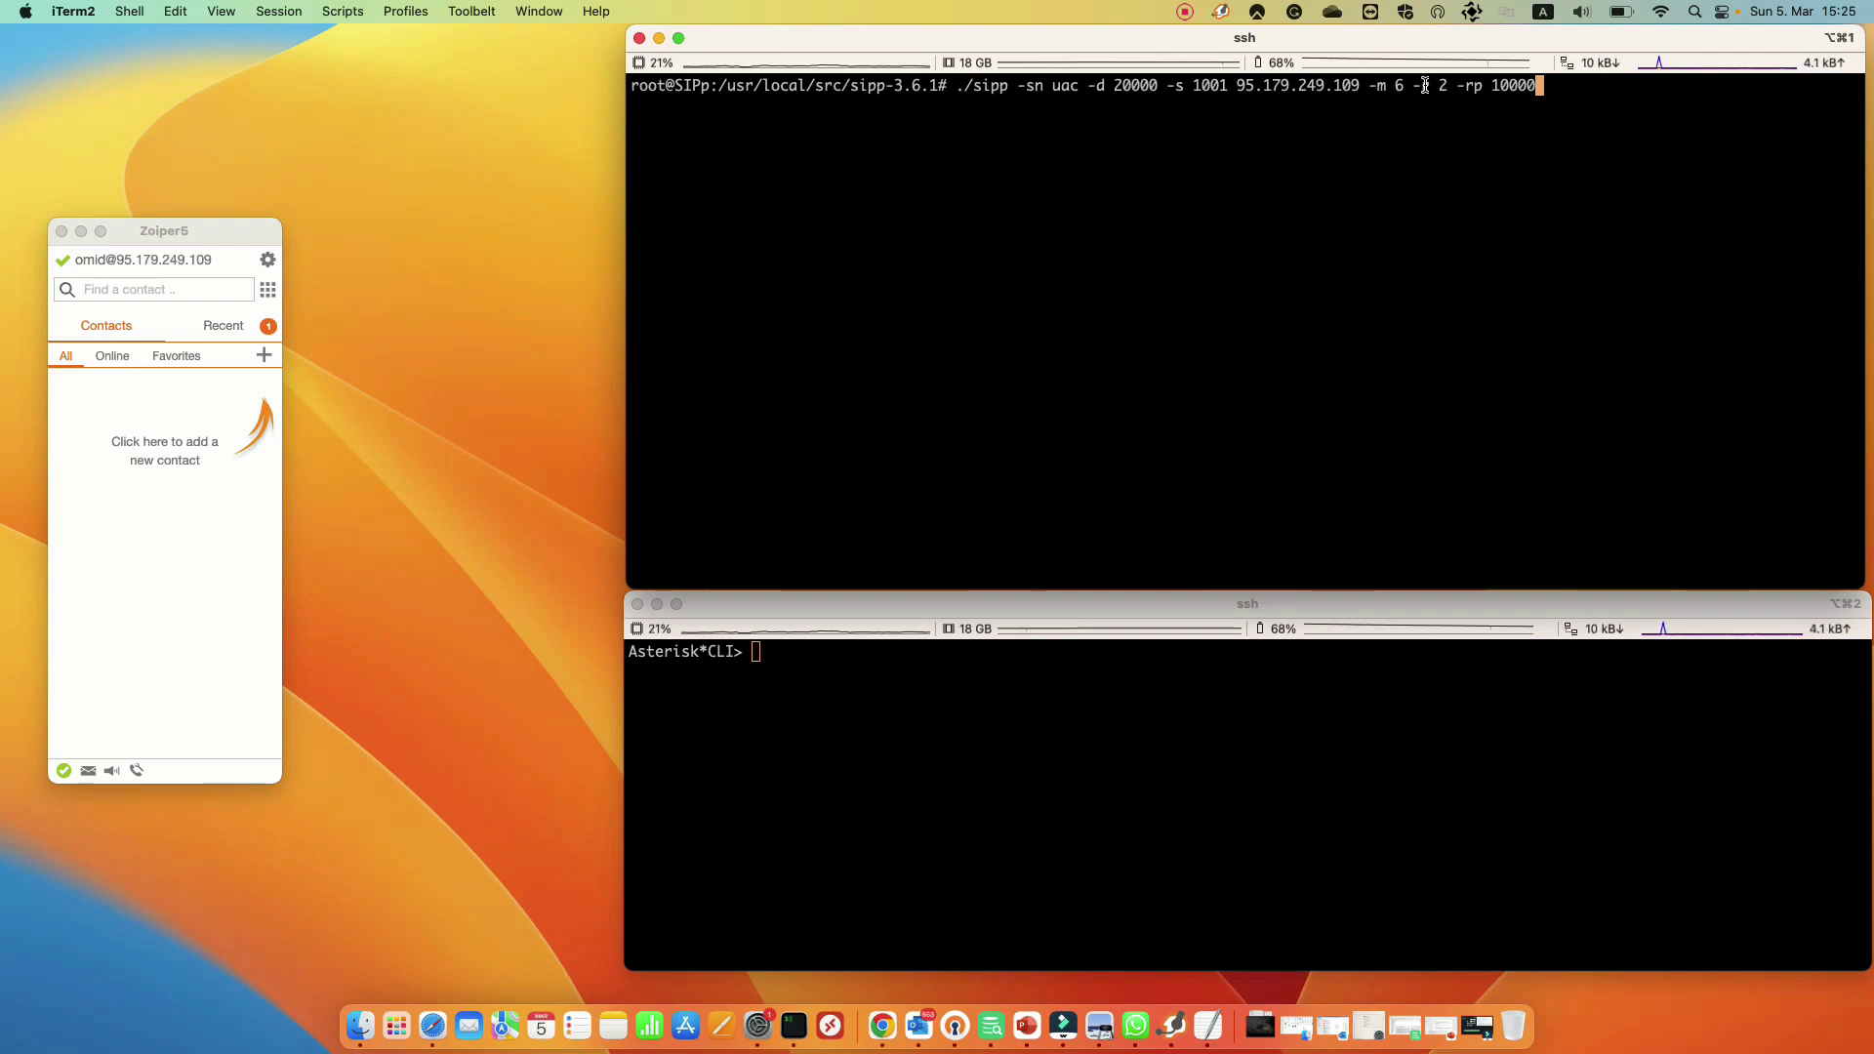
left_click_drag(1414, 86, 1552, 103)
left_click(1407, 111)
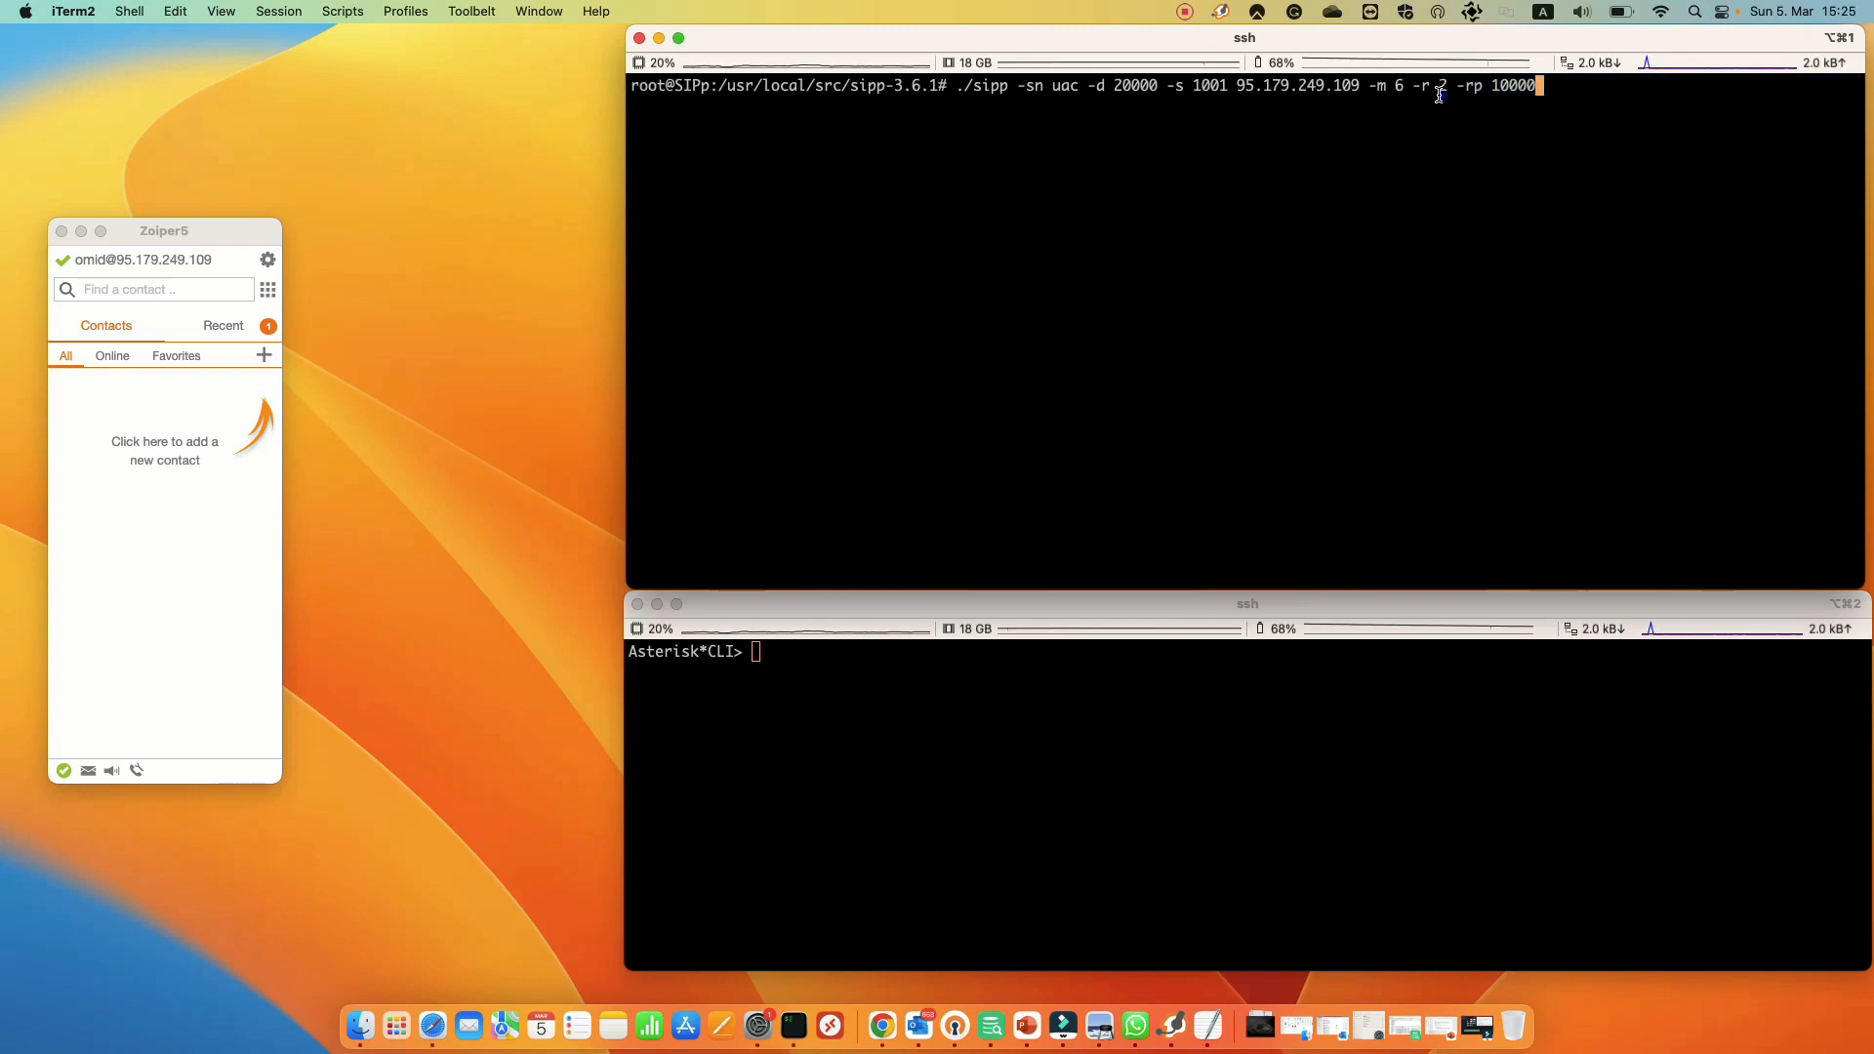
left_click(1440, 85)
double_click(1442, 85)
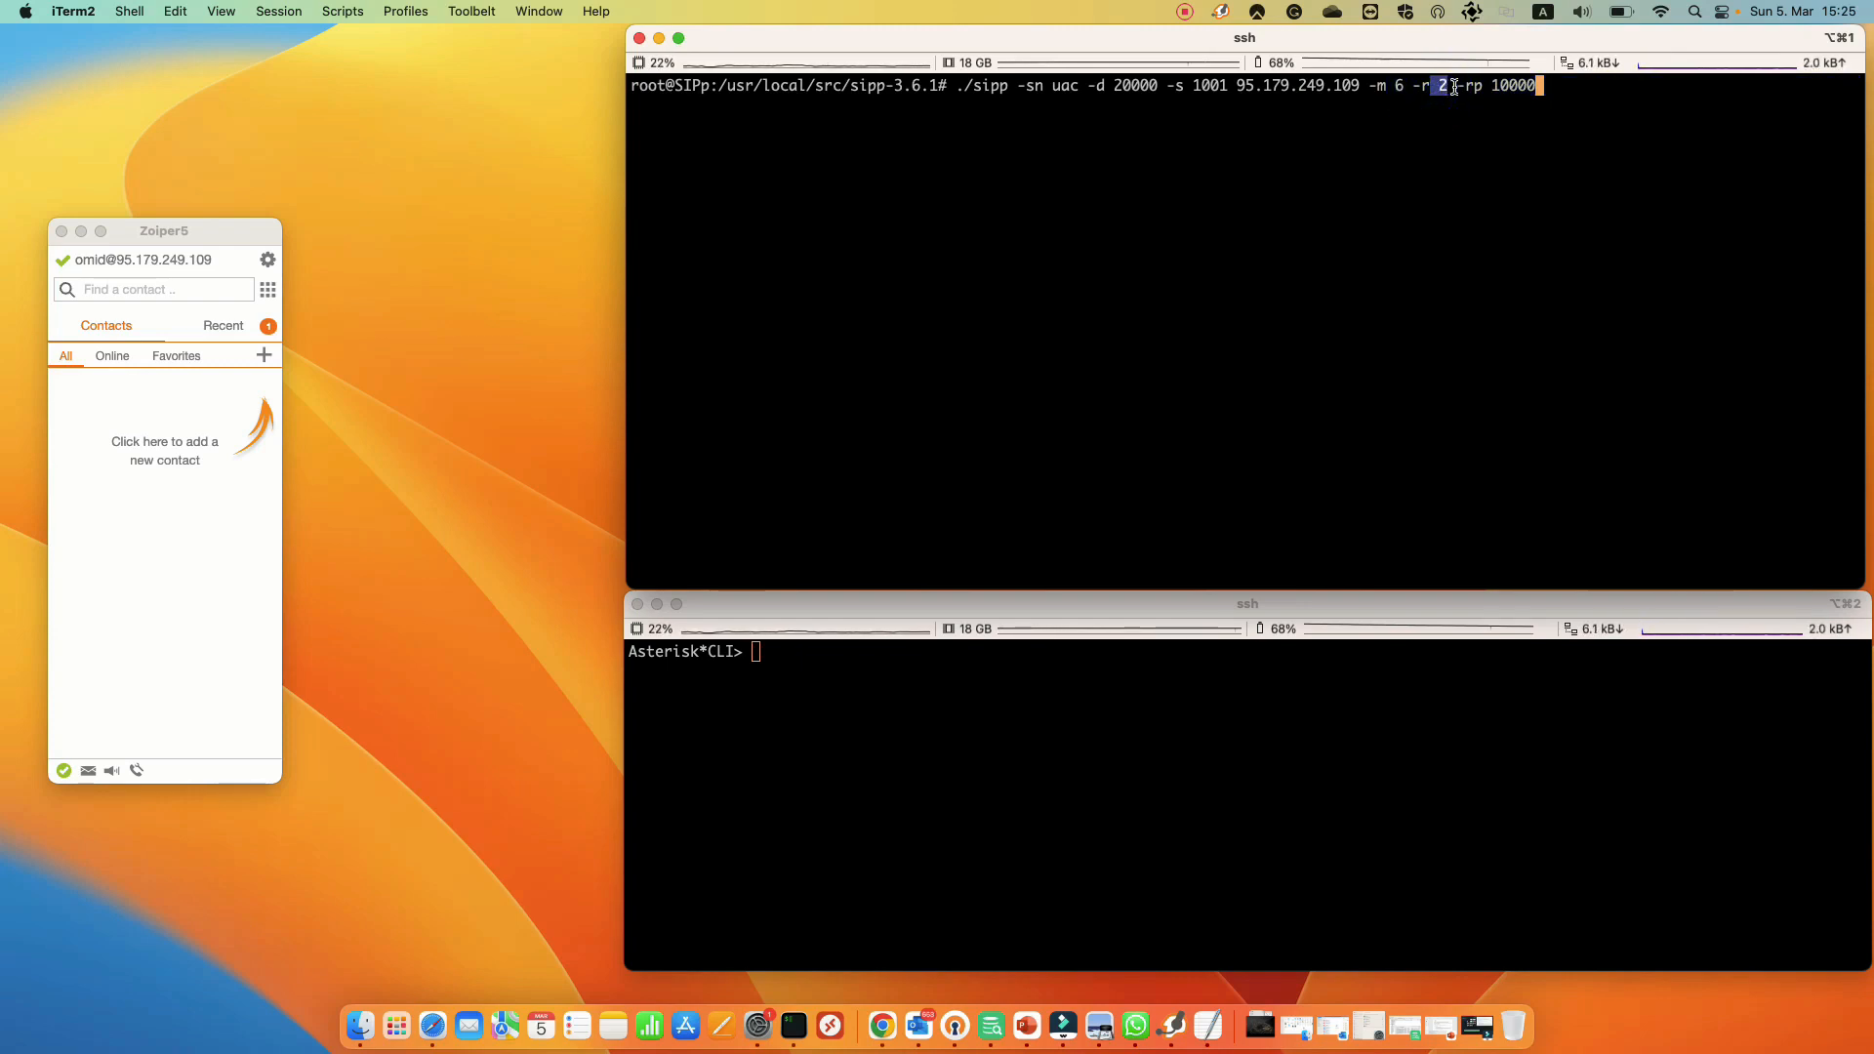
left_click_drag(1493, 85, 1557, 87)
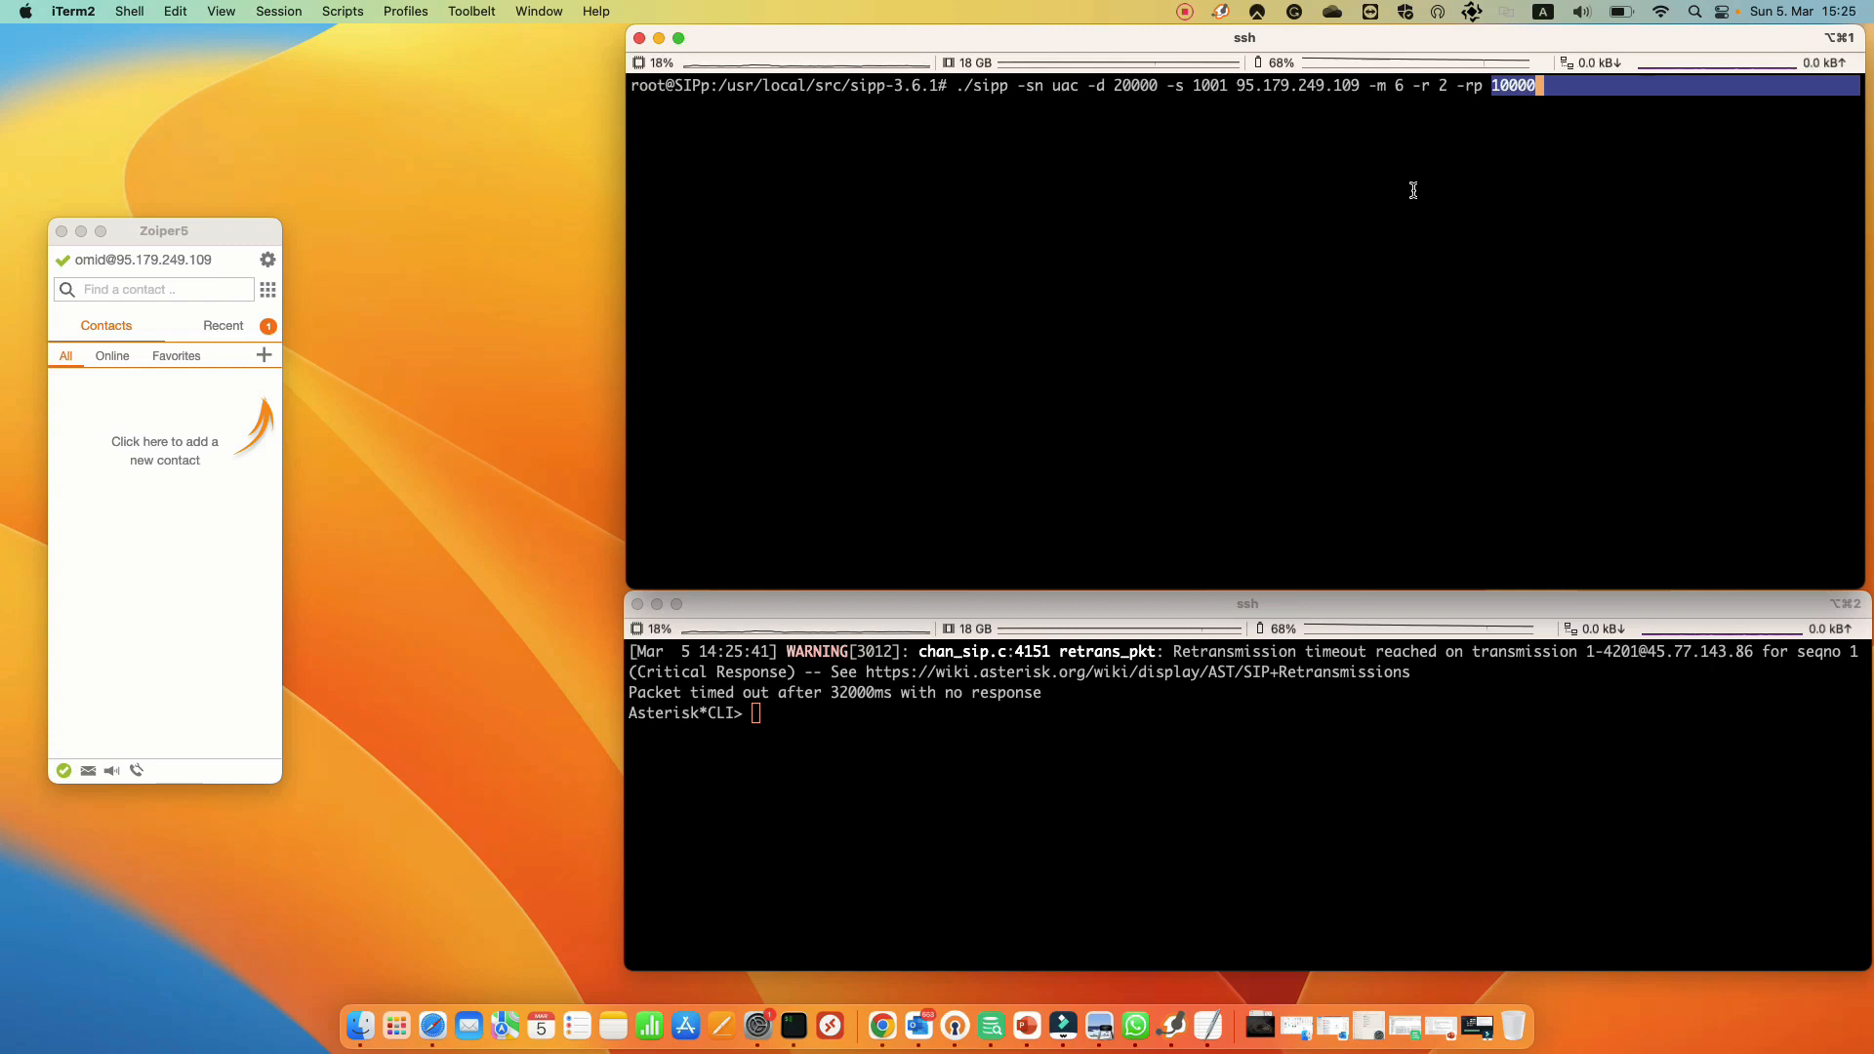
left_click(1302, 164)
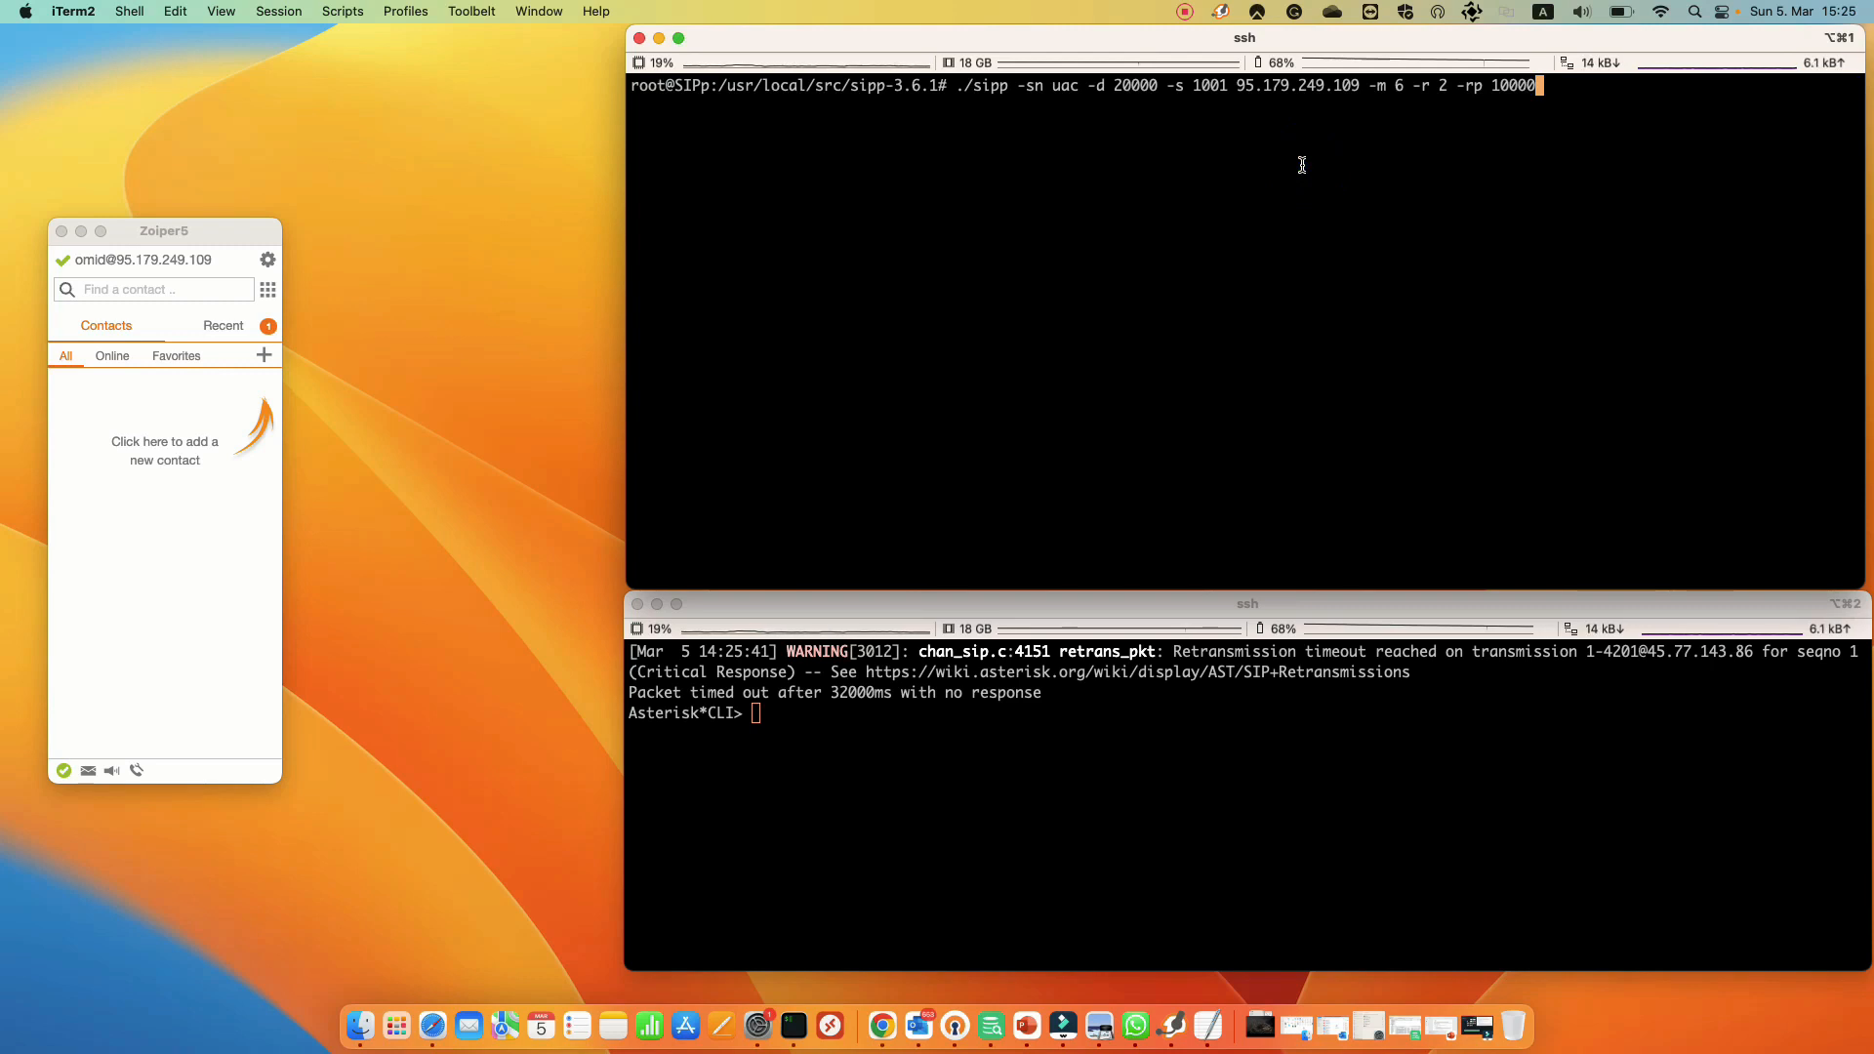
Start the rate-limited SIPp run and reject the incoming test calls in Zoiper5.
key("Return")
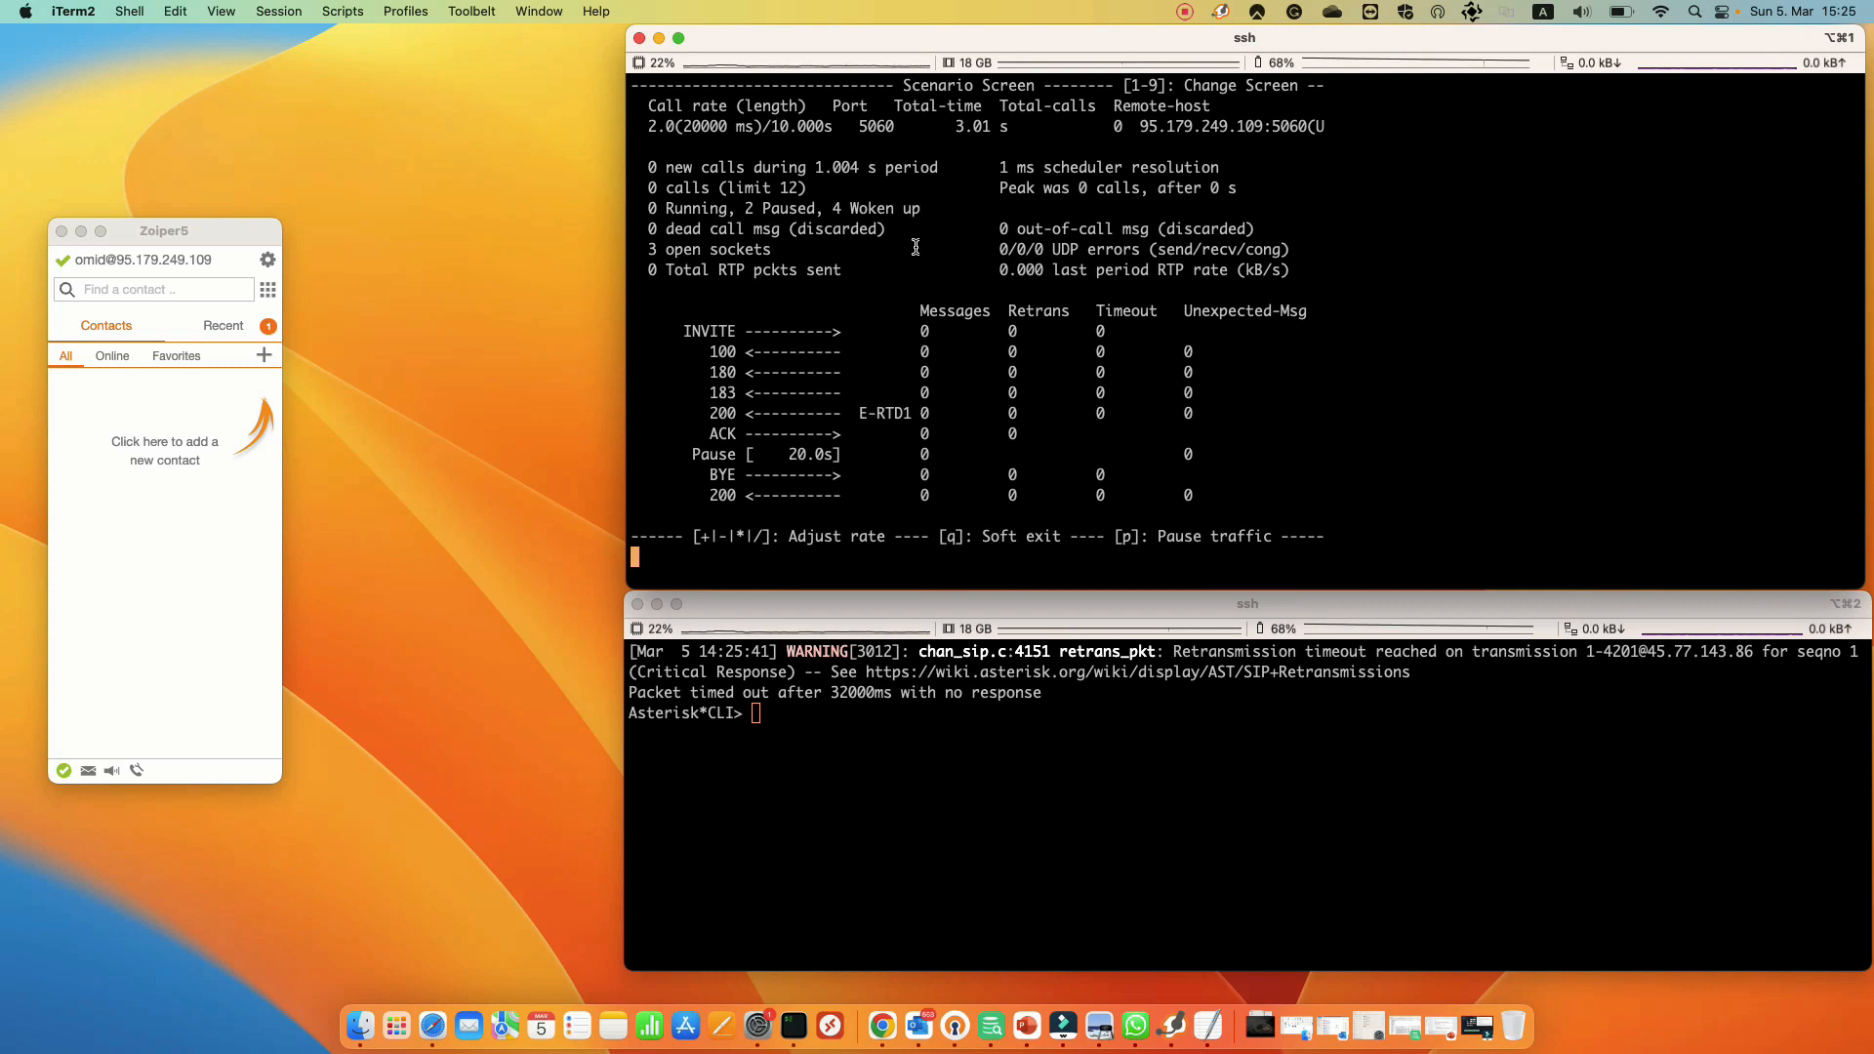
double_click(971, 127)
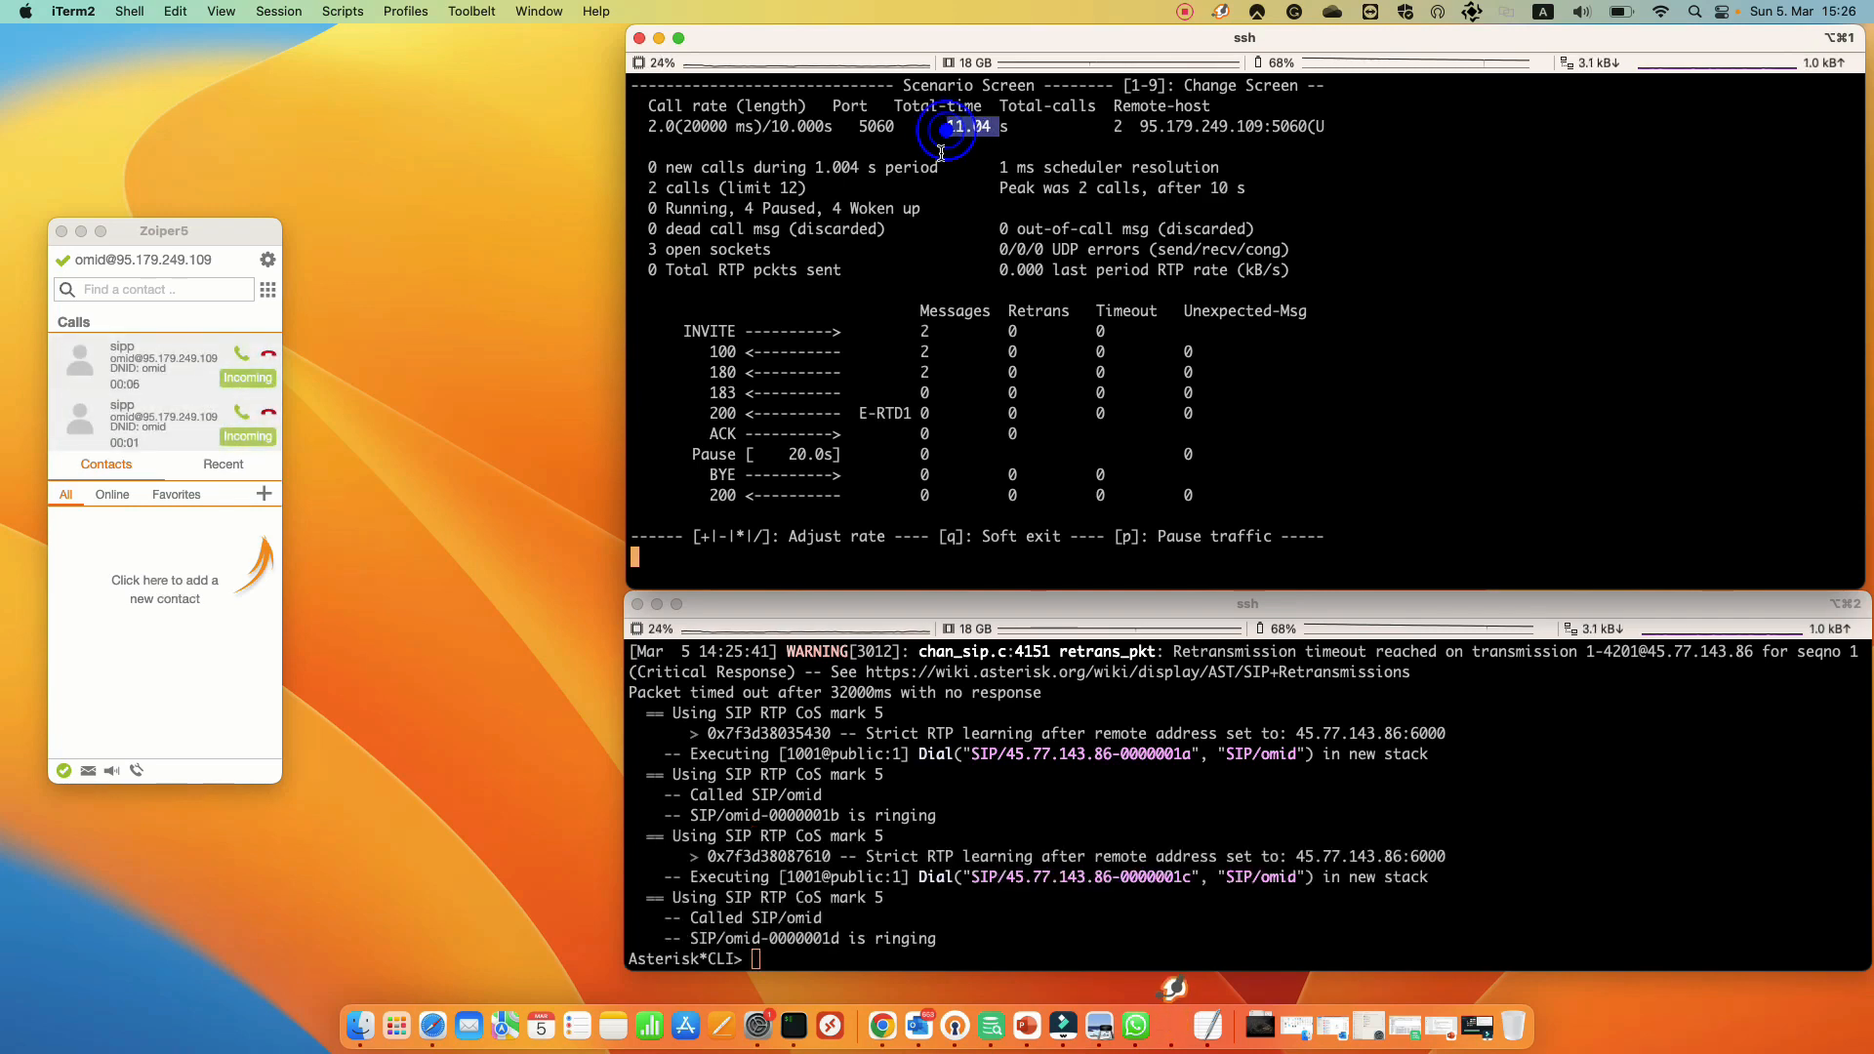
left_click(268, 414)
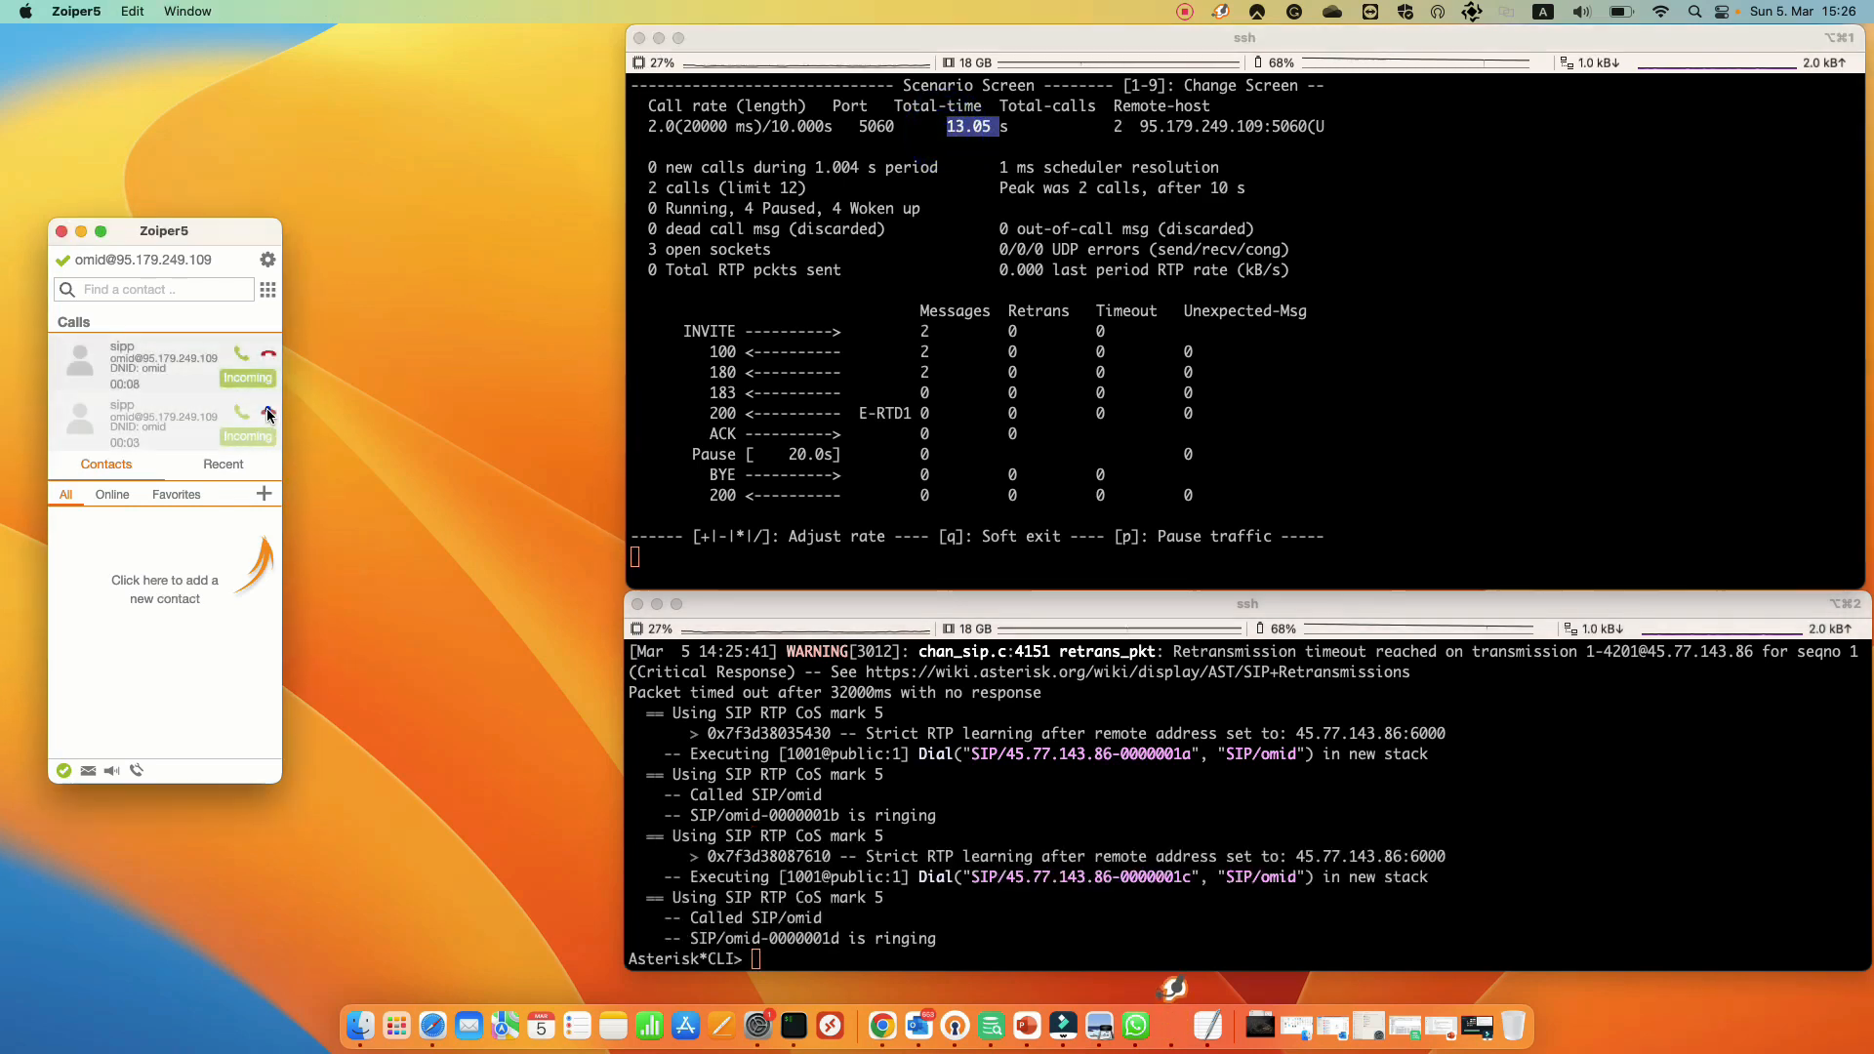
left_click(268, 356)
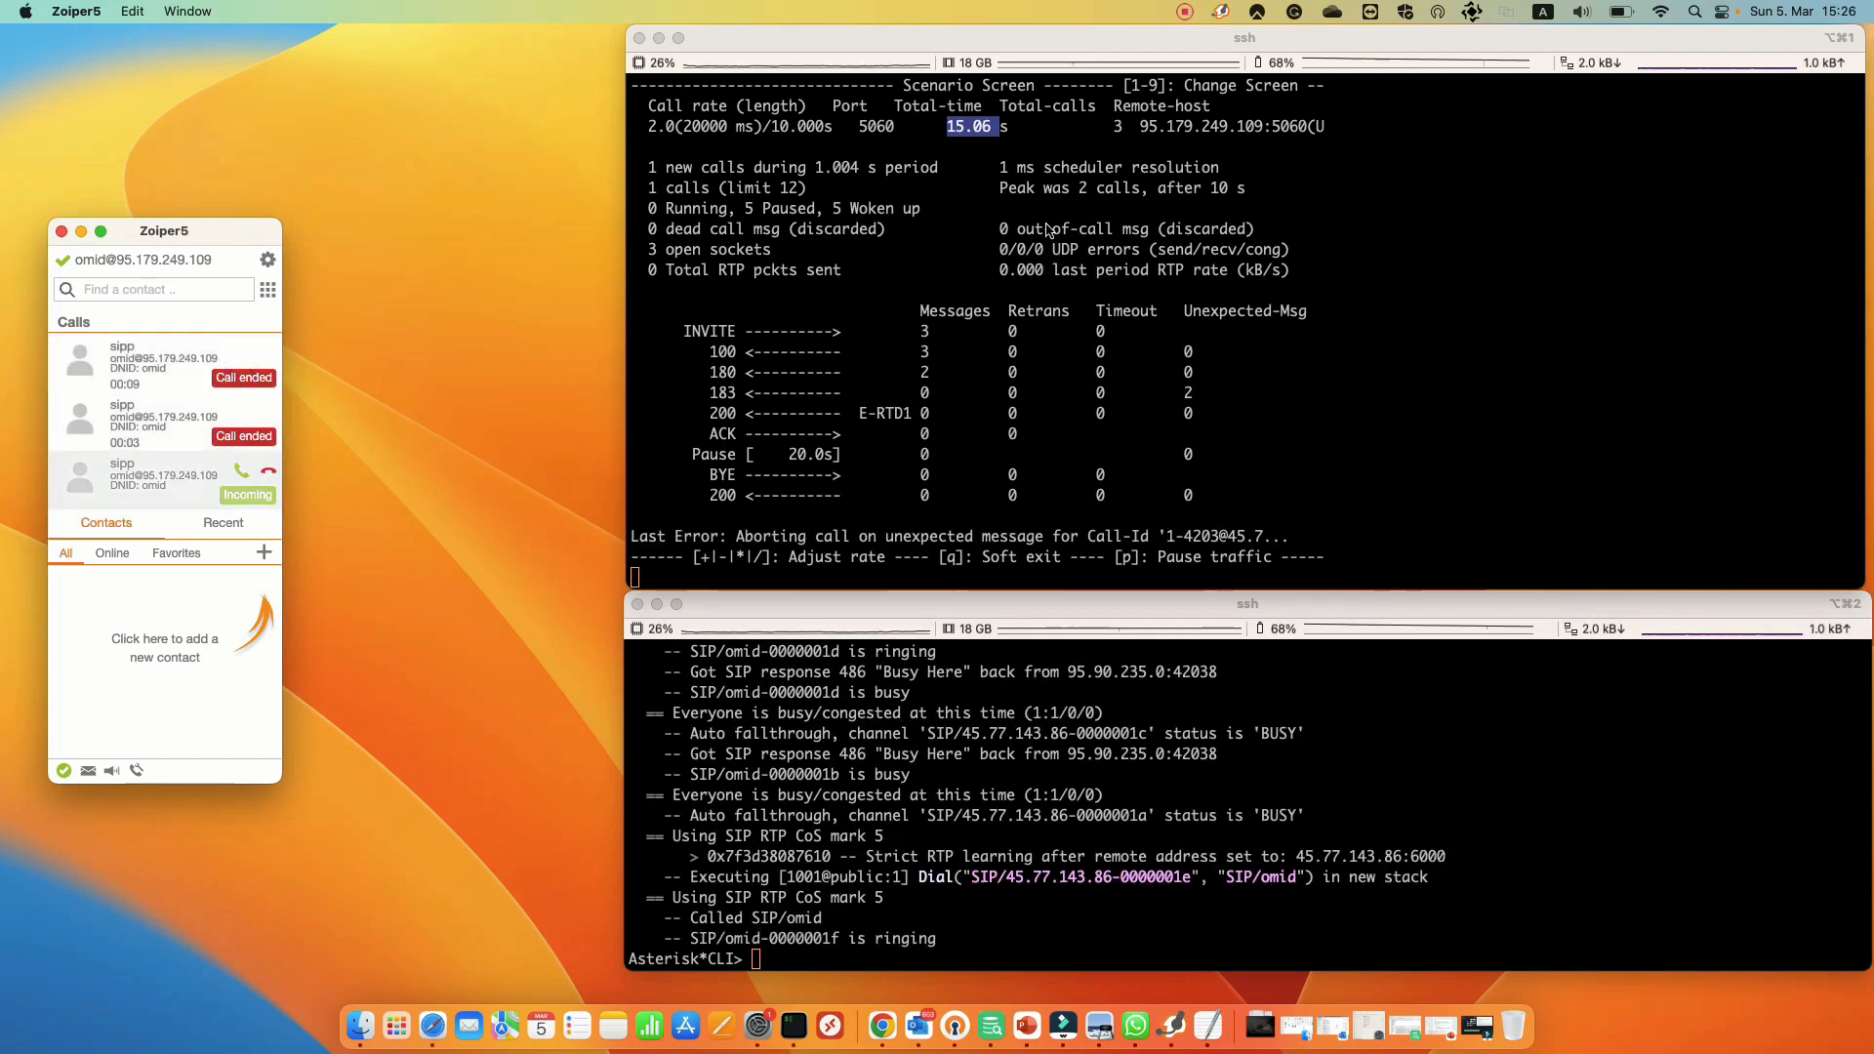